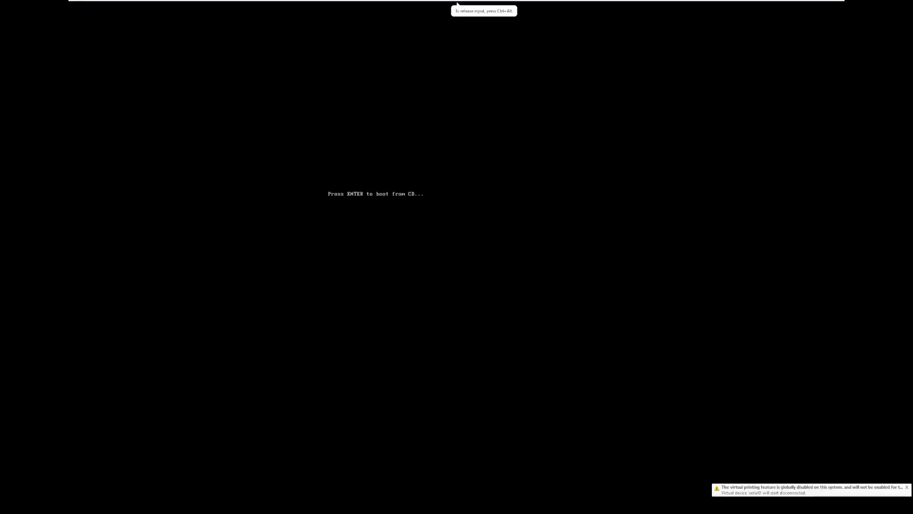
- Boot the TinyXP virtual machine from the CD at the 'Press ENTER to boot from CD' prompt
key("Return")
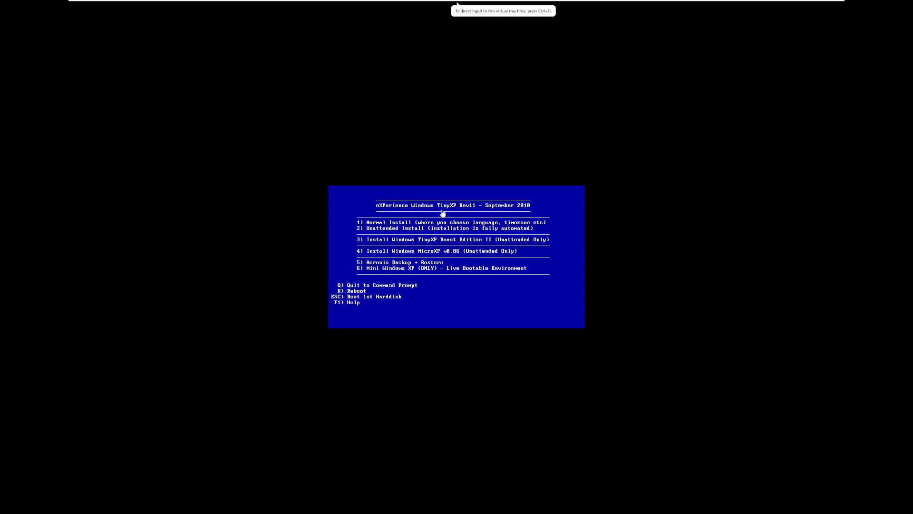
- Capture the VM's keyboard and mouse to start the Install Windows TinyXP Beast Edition II option
left_click(511, 215)
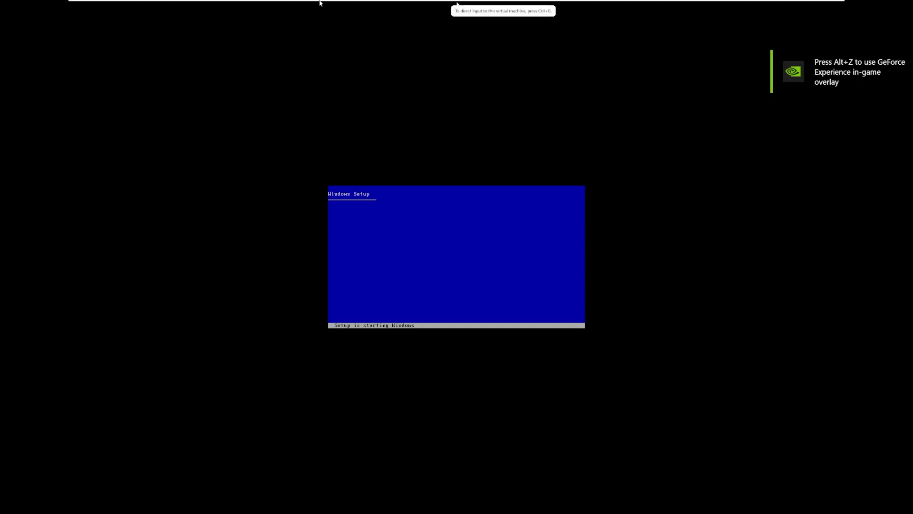
- Set the guest display to stretch to full screen via the Stretch dropdown, then recapture input
left_click(318, 4)
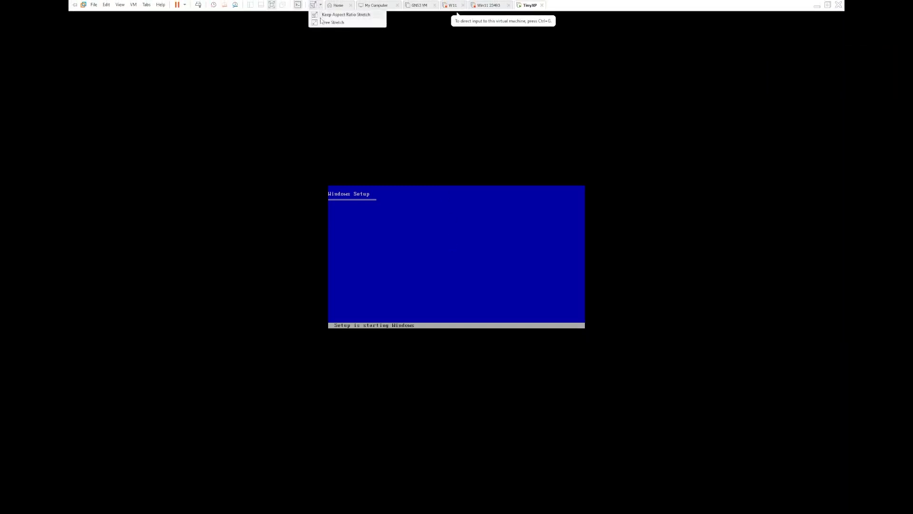
left_click(323, 21)
left_click(420, 248)
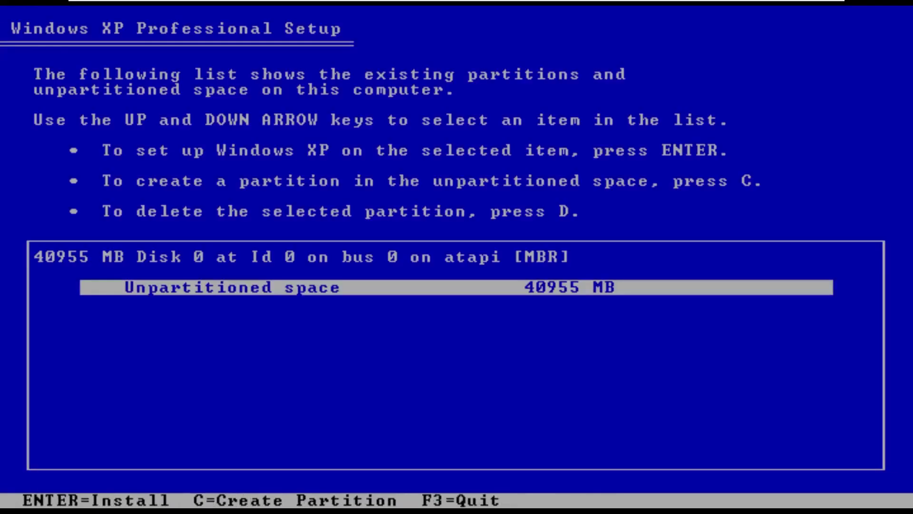
- Create a partition in the 40955 MB unpartitioned space and format it as NTFS
key("Return")
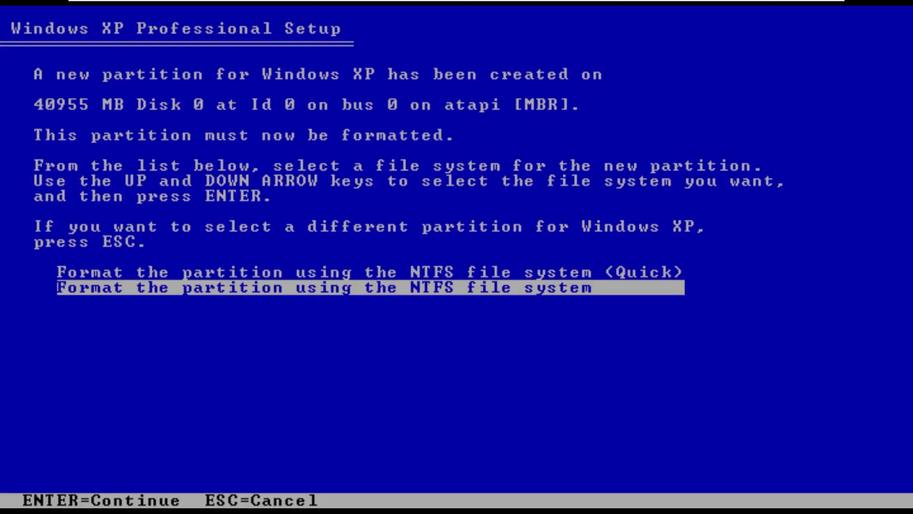
key("Return")
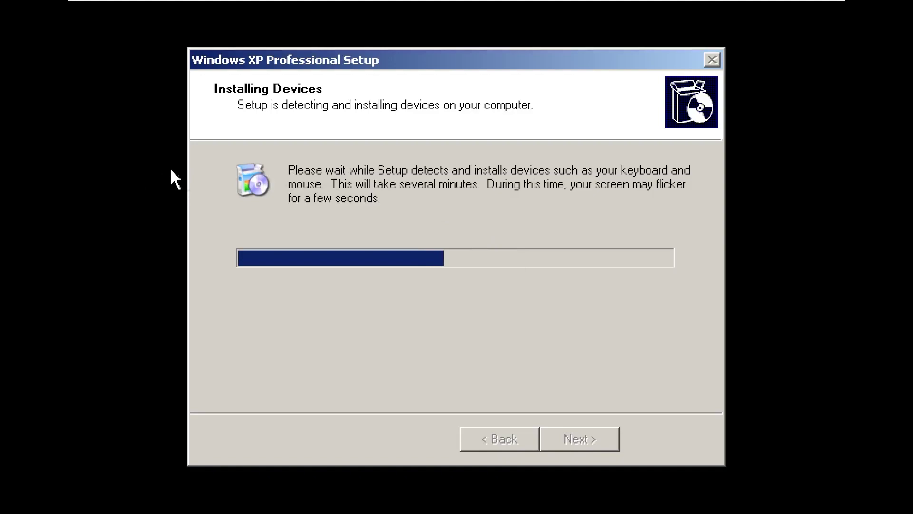
- Return input to the guest while Windows XP Setup installs devices and finishes
left_click(115, 397)
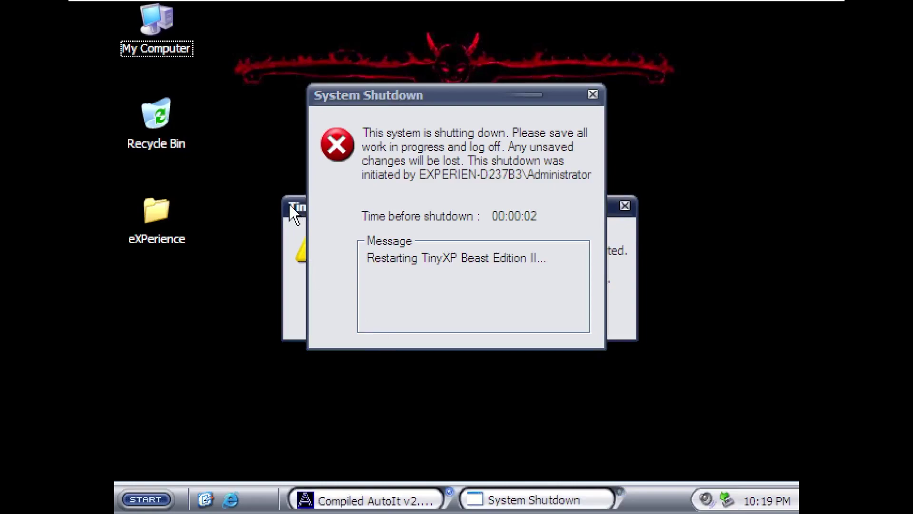
- Move the TinyXP restart warning aside and dismiss it with OK, then open the guest Start menu
left_click_drag(290, 205, 124, 335)
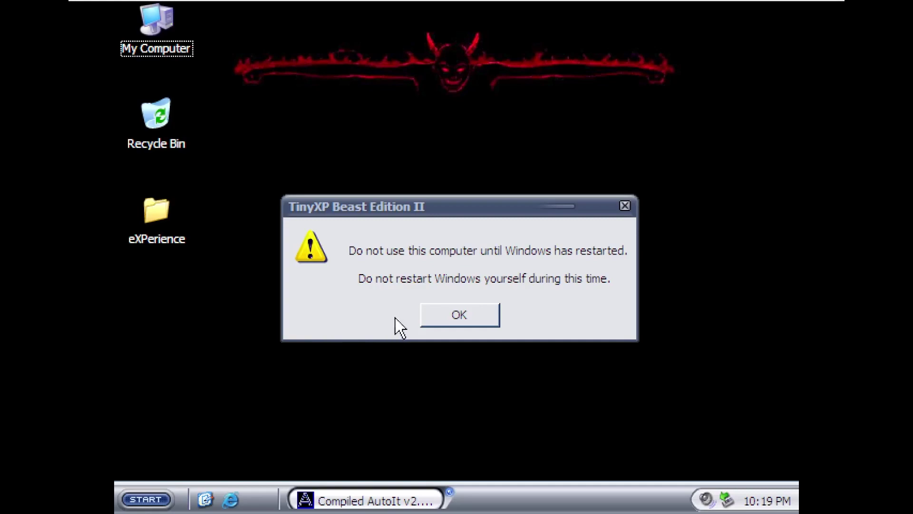
left_click(445, 319)
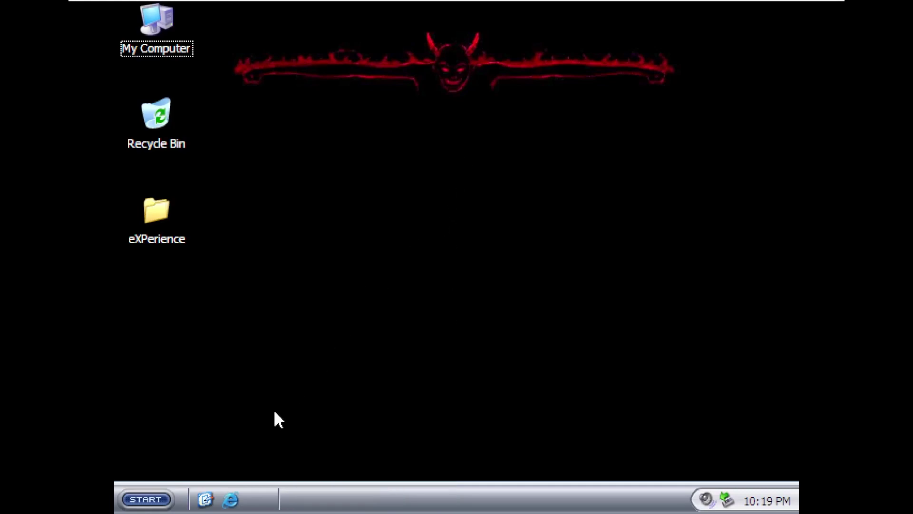
left_click(148, 499)
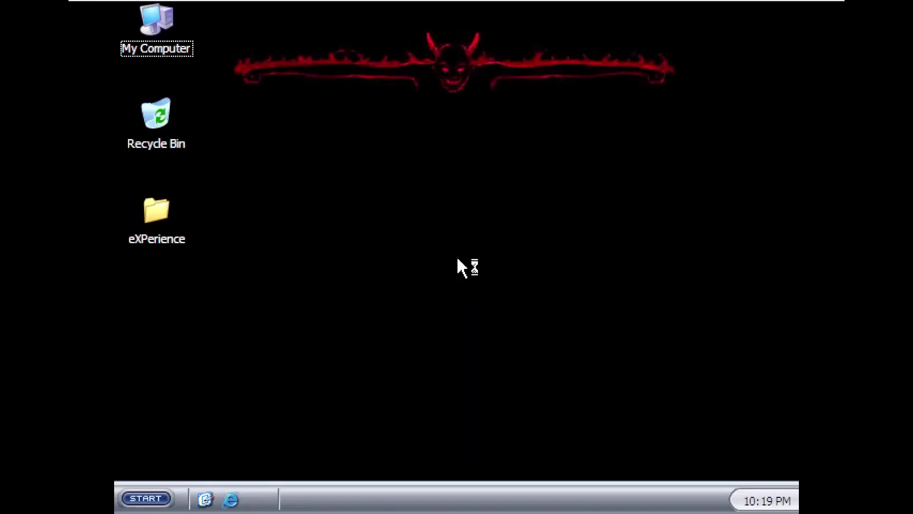
- Start the VMware Tools install from the VM menu, then open My Computer in the guest
left_click(133, 5)
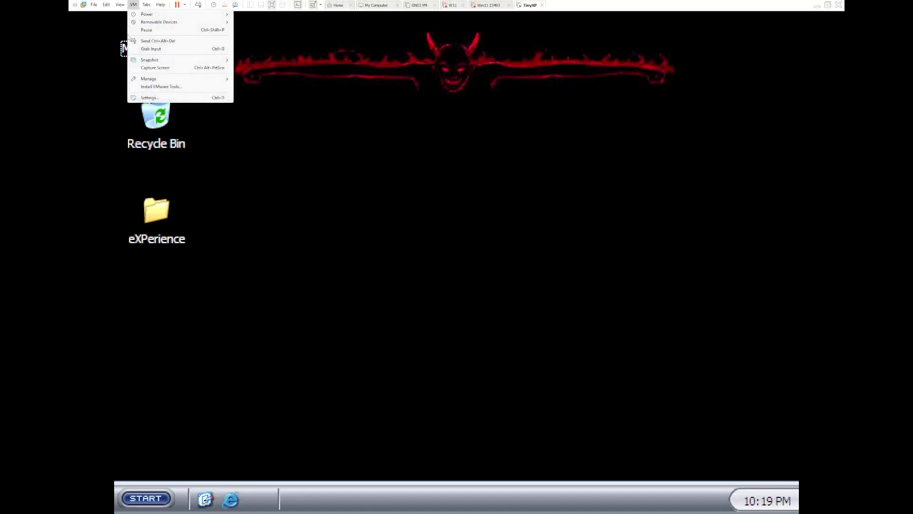
left_click(135, 87)
left_click(470, 282)
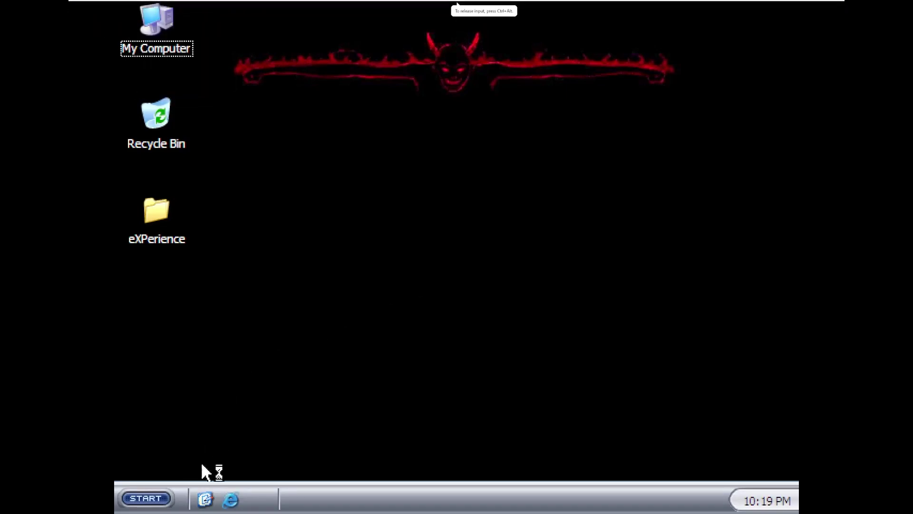
left_click(152, 499)
left_click(392, 245)
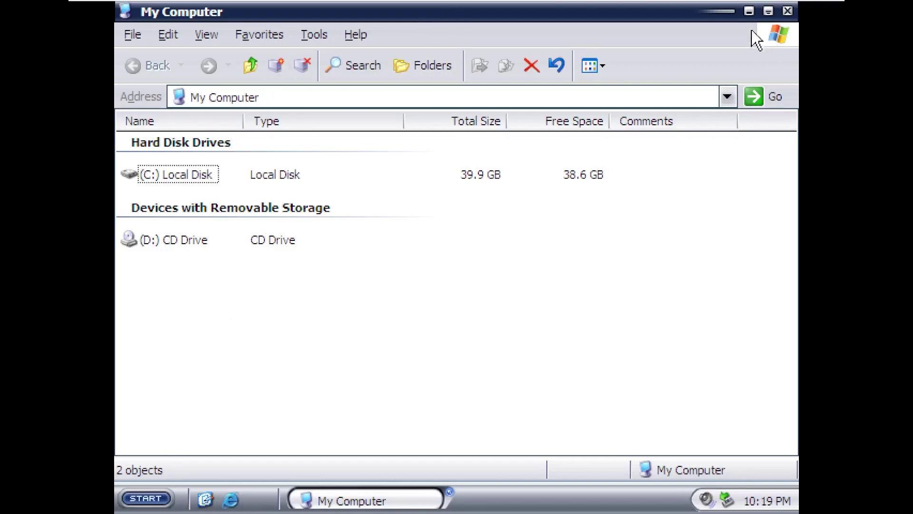
- Run setup.exe from the VMware Tools disc in D: and install VMware Tools through the wizard
left_click(767, 9)
double_click(309, 322)
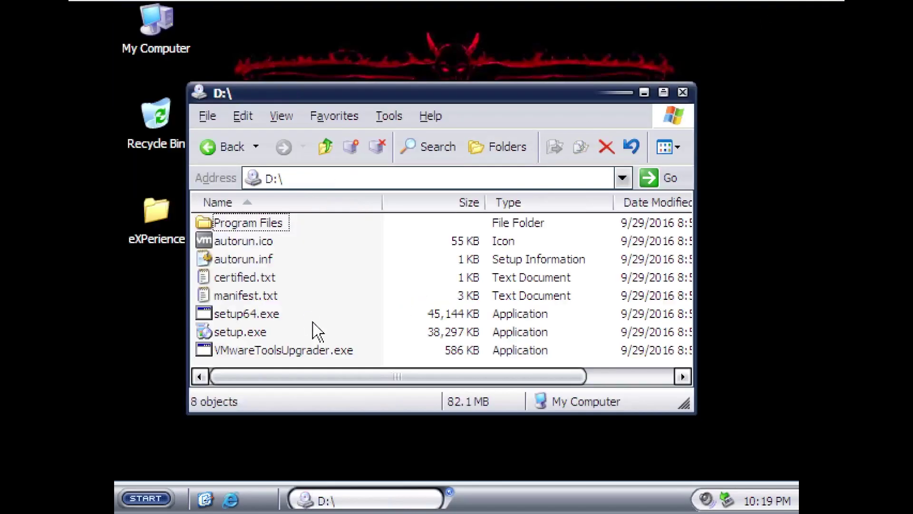
double_click(257, 332)
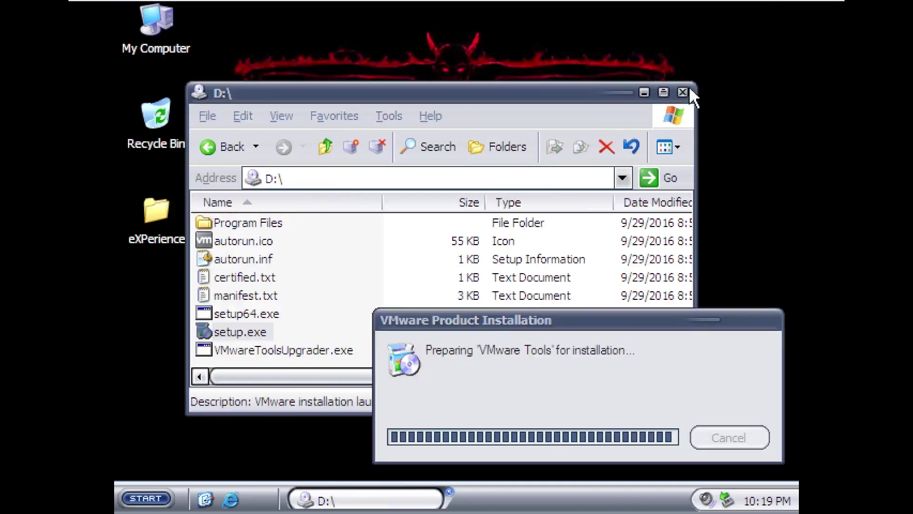
left_click(683, 91)
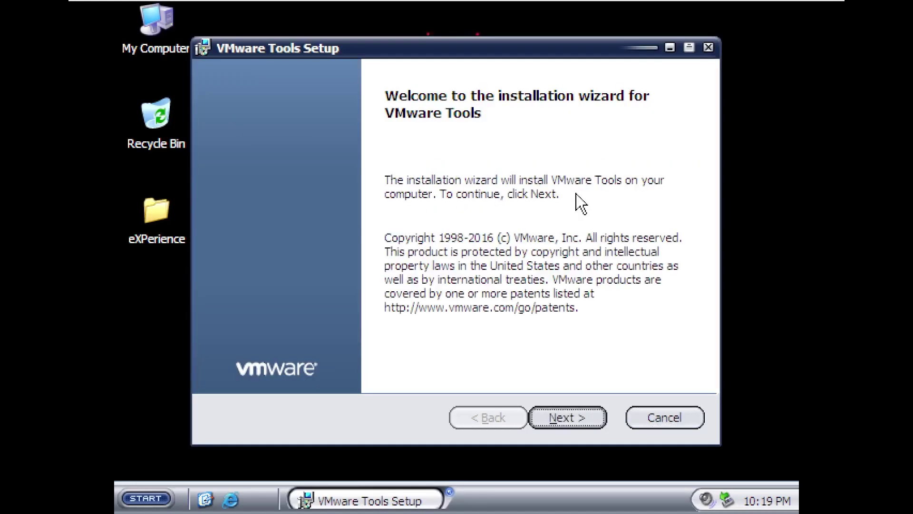
left_click(577, 420)
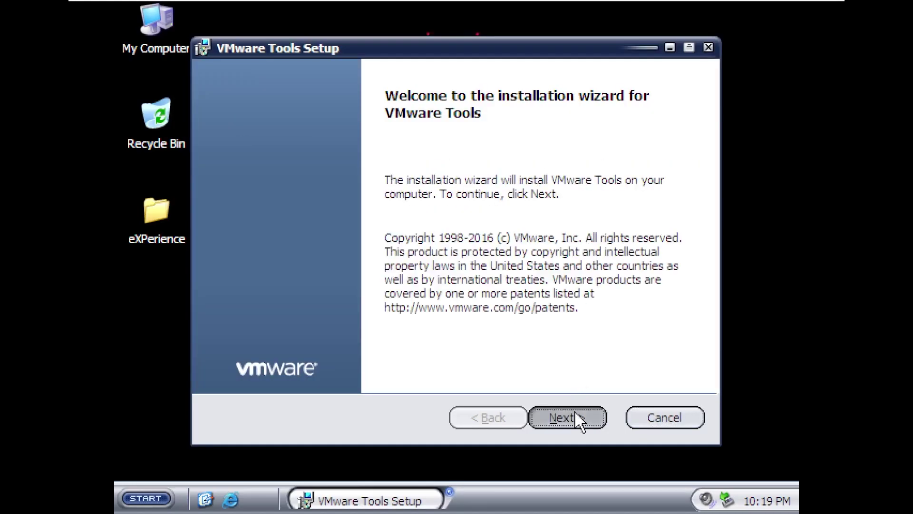
left_click(573, 418)
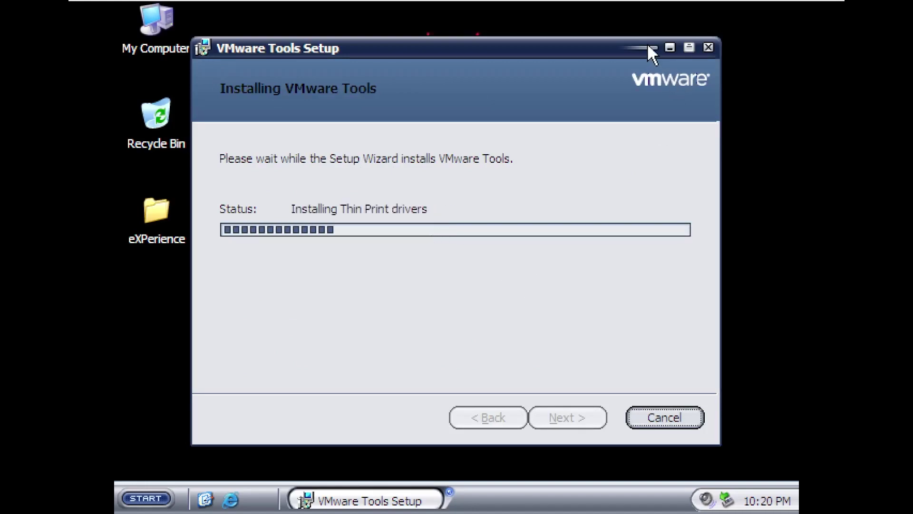
mouse_move(646, 45)
left_mouse_down()
mouse_move(655, 47)
mouse_move(635, 50)
left_mouse_up()
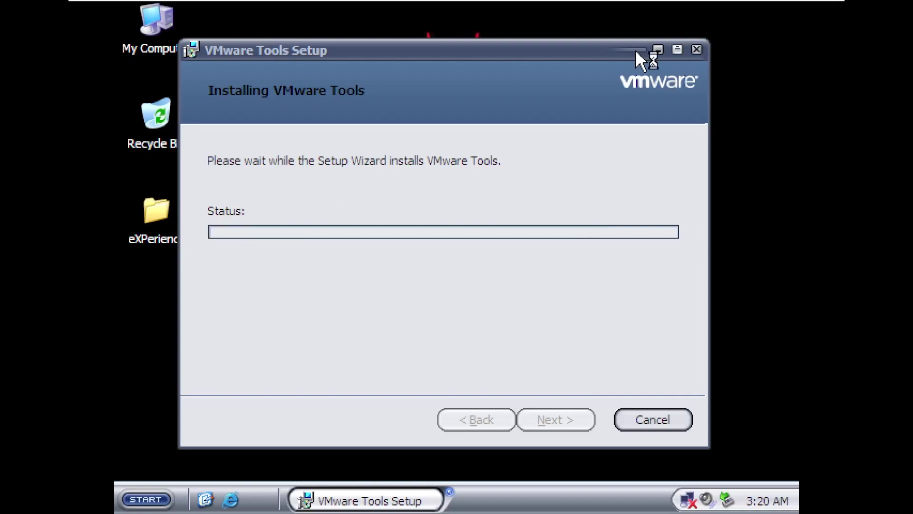
mouse_move(640, 4)
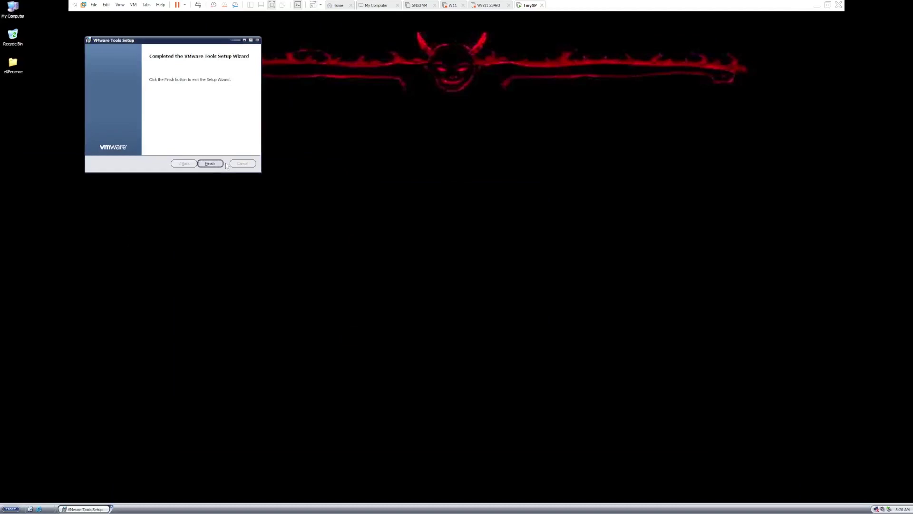
- Finish the VMware Tools wizard and decline the restart prompt with No
left_click(212, 164)
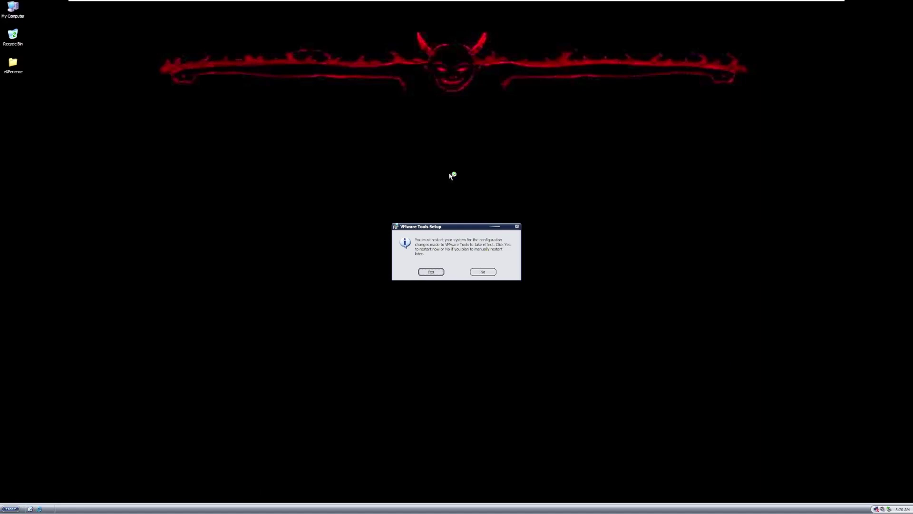
key("n")
left_click_drag(158, 98, 320, 250)
left_click(9, 509)
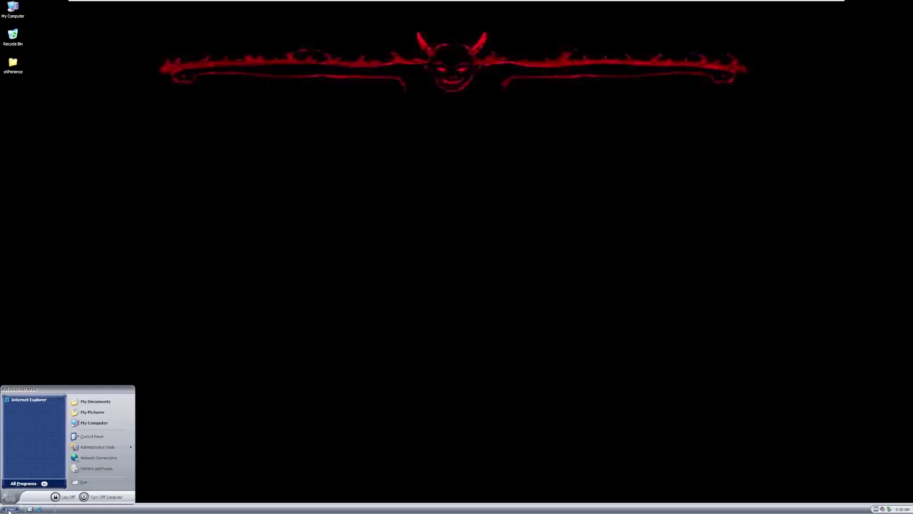
left_click(10, 509)
left_click(10, 509)
left_click(100, 435)
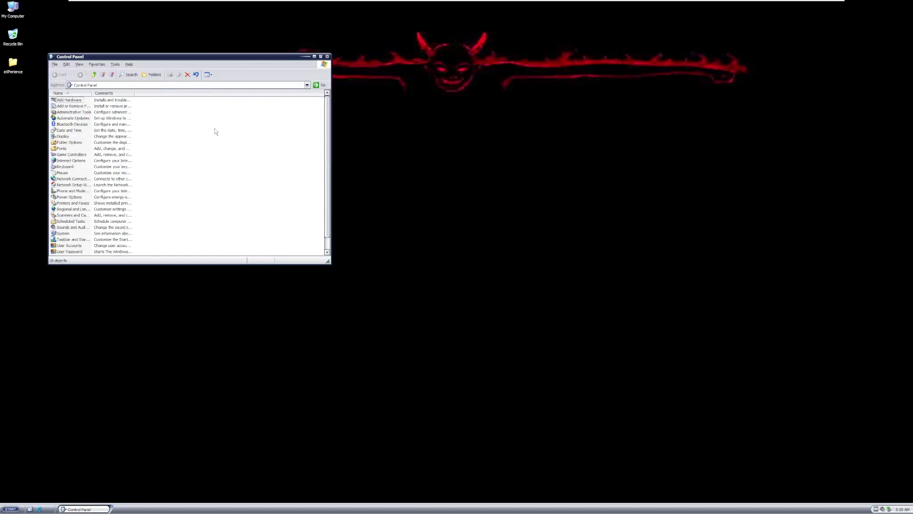
right_click(215, 129)
mouse_move(243, 142)
left_click(269, 160)
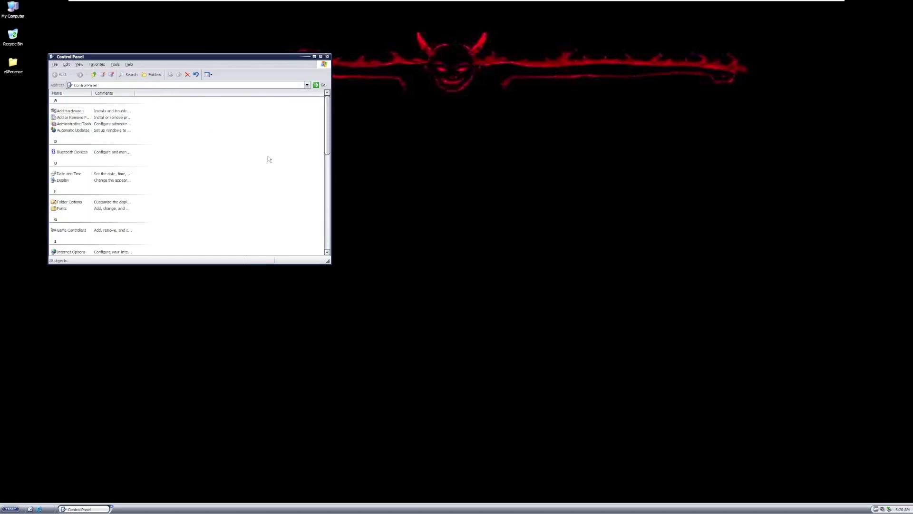
right_click(179, 146)
mouse_move(195, 159)
left_click(240, 166)
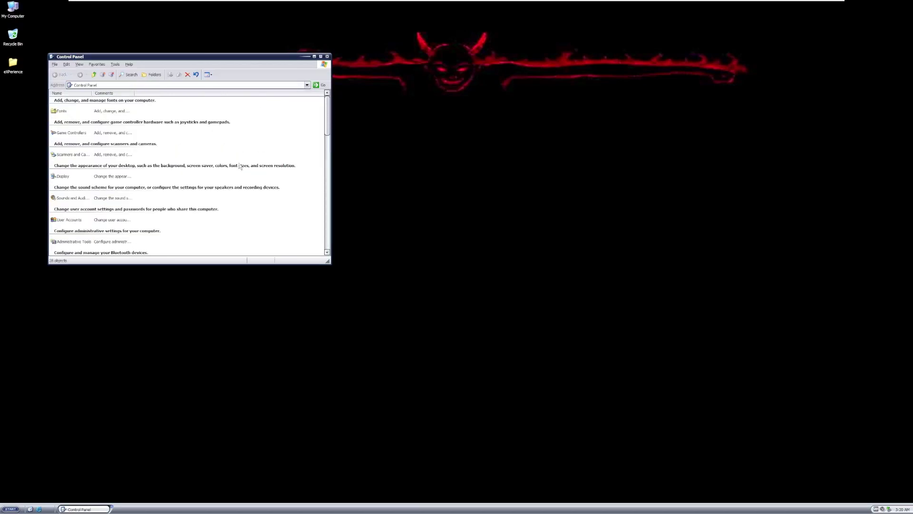
right_click(262, 129)
mouse_move(291, 143)
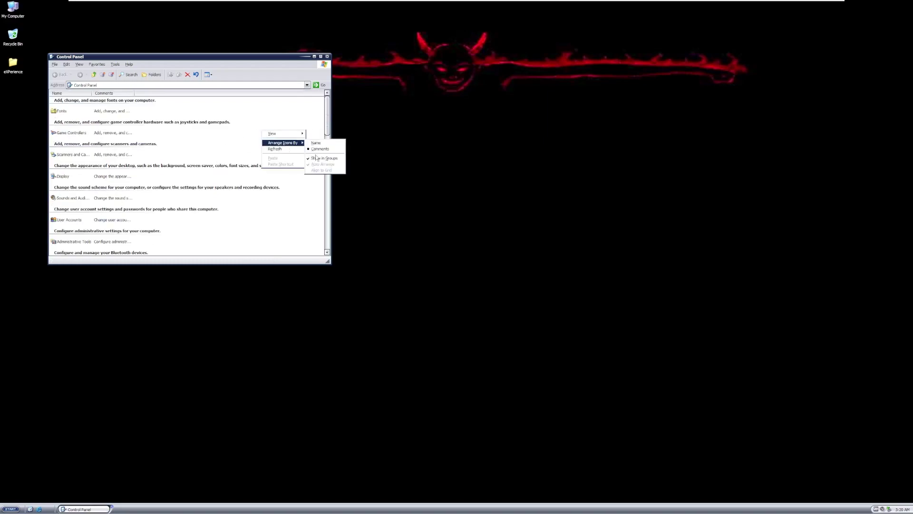
left_click(317, 159)
right_click(305, 153)
left_click(306, 124)
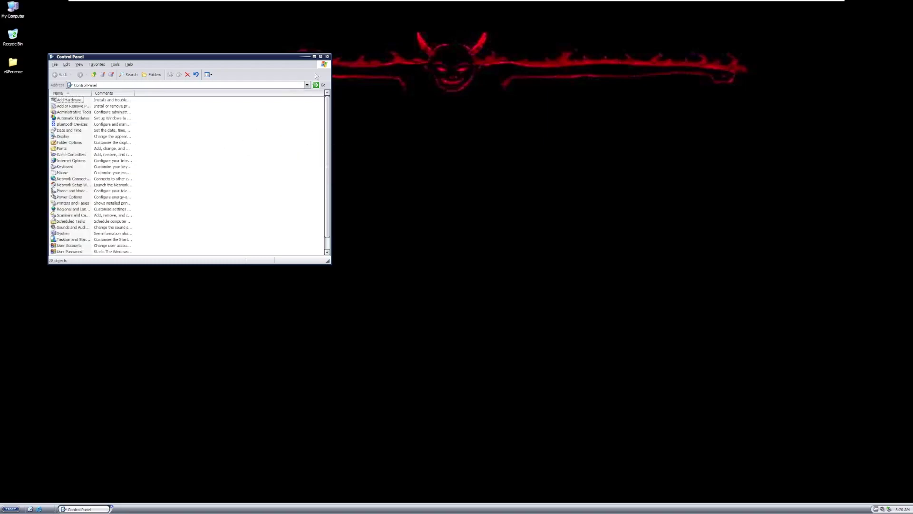
left_click(320, 57)
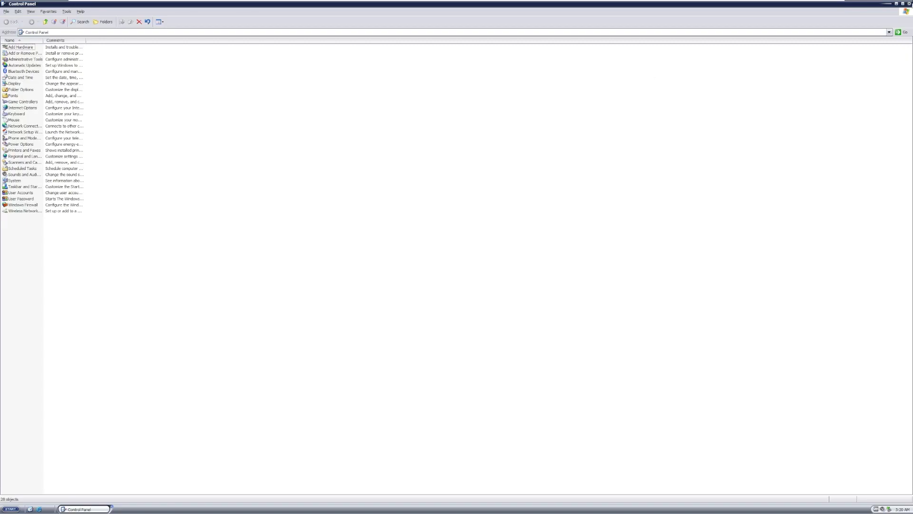
left_click(908, 3)
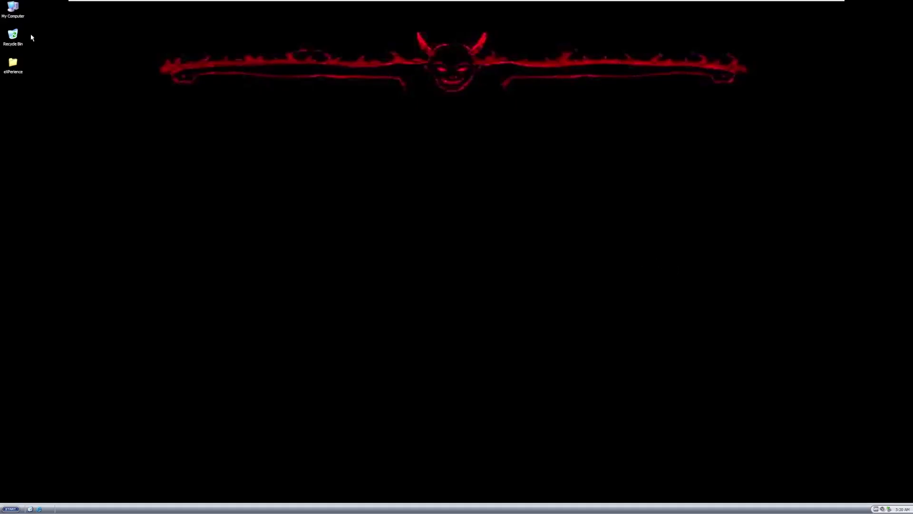
- Open the eXPerience folder and browse User Password, System Volume Information, Registry Backup and Driver Install Tool
left_click(10, 8)
double_click(13, 63)
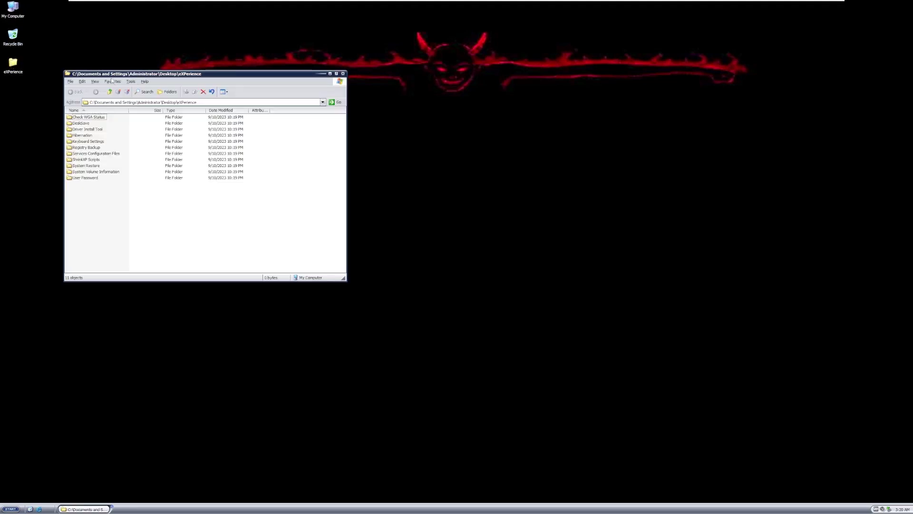
double_click(98, 177)
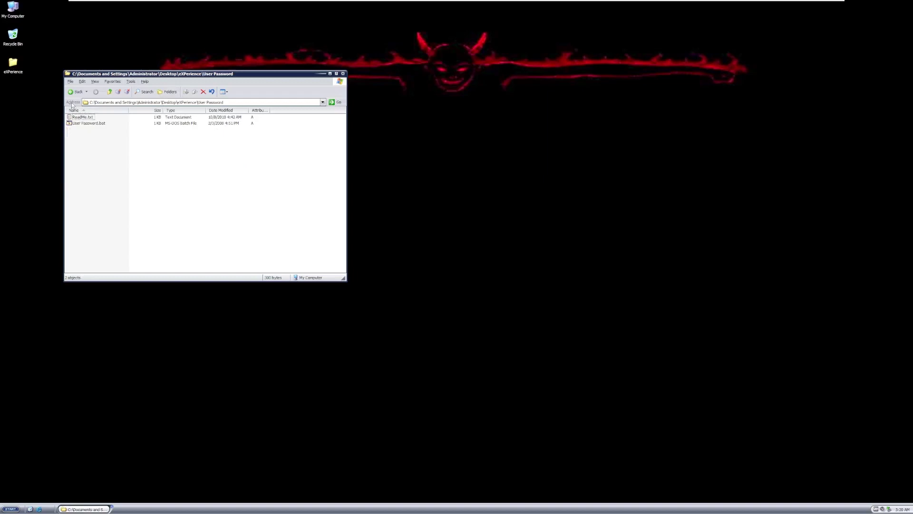
left_click(76, 92)
double_click(85, 171)
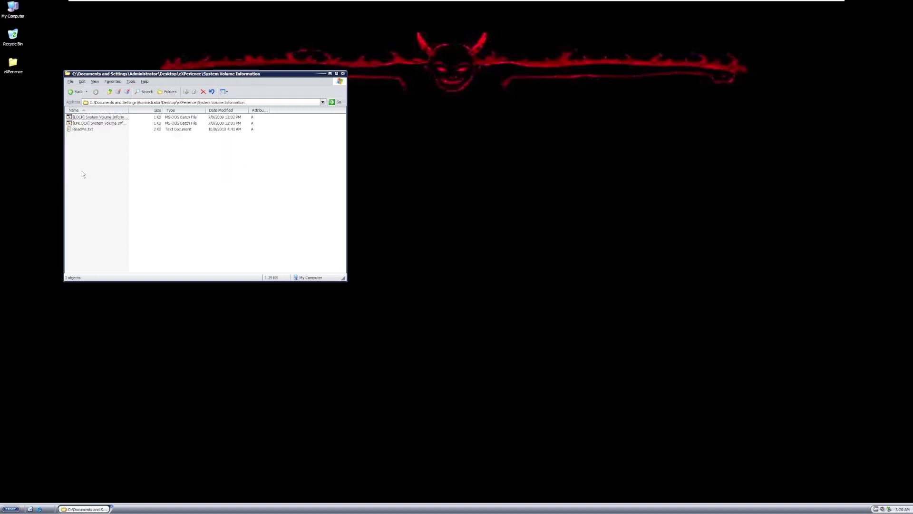
left_click(76, 91)
double_click(83, 151)
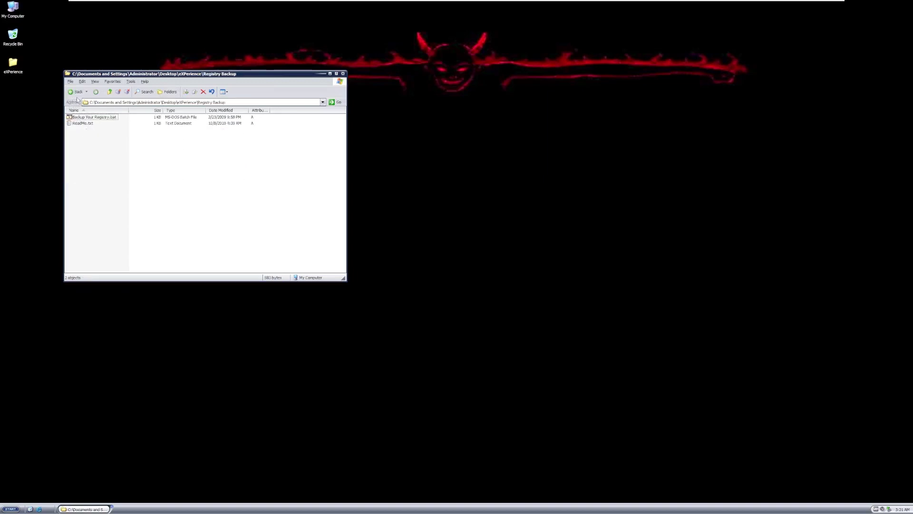
left_click(76, 92)
double_click(81, 129)
left_click(76, 92)
- Browse the Check WGA Status, Driver Install Tool, DeskSave and System Restore folders, then close Explorer
left_click(82, 117)
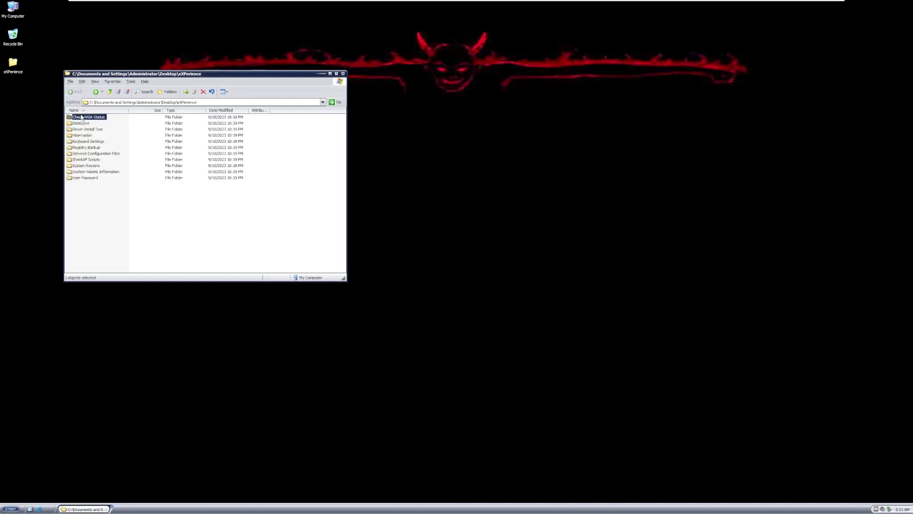
double_click(81, 116)
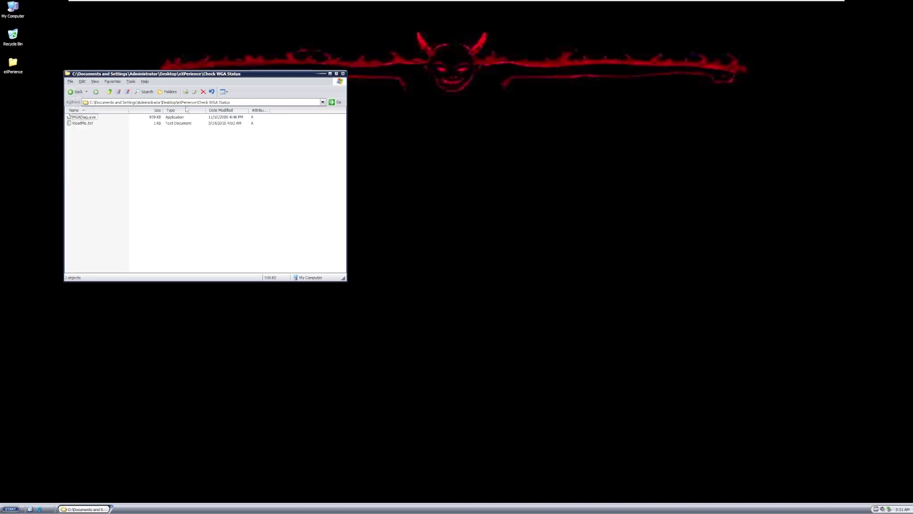
left_click(76, 91)
double_click(86, 128)
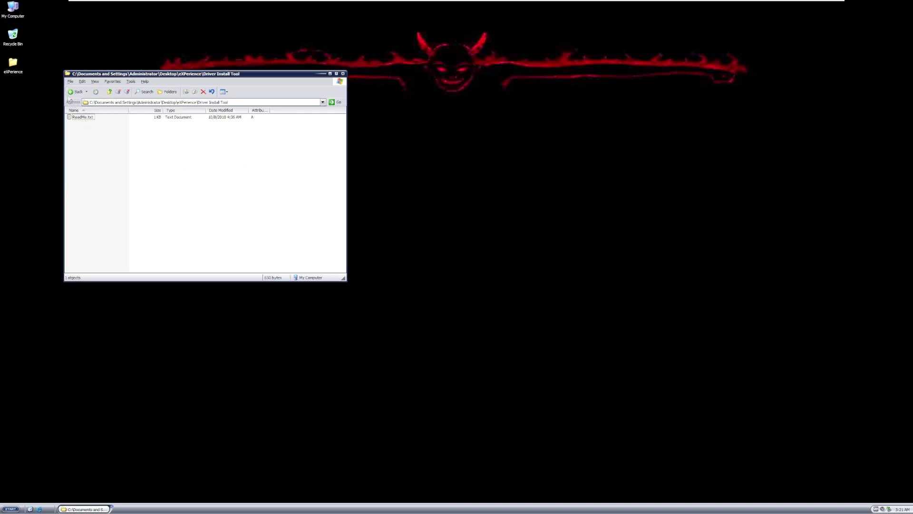
left_click(76, 91)
double_click(102, 124)
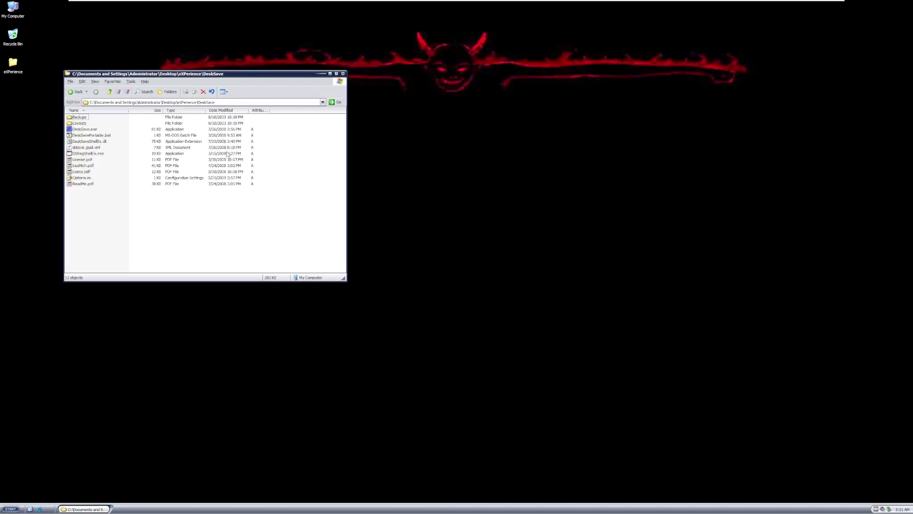
left_click(78, 92)
double_click(87, 166)
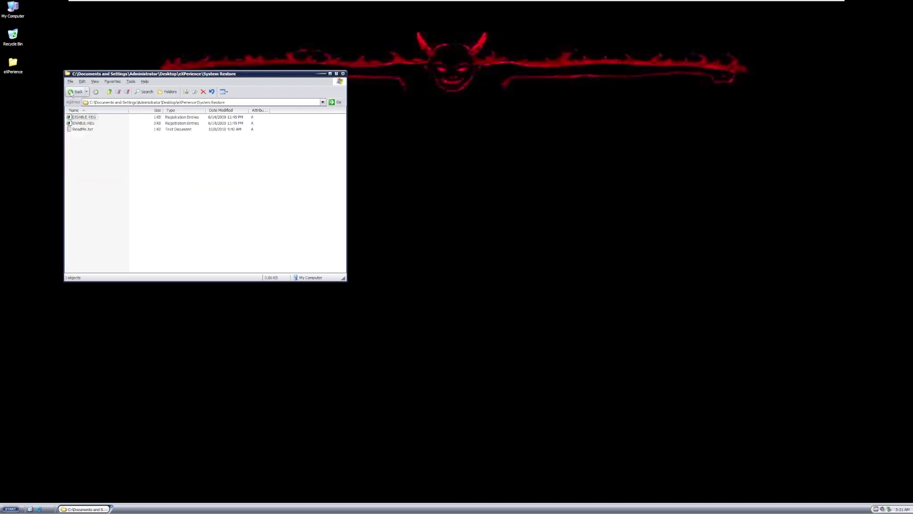
left_click(342, 74)
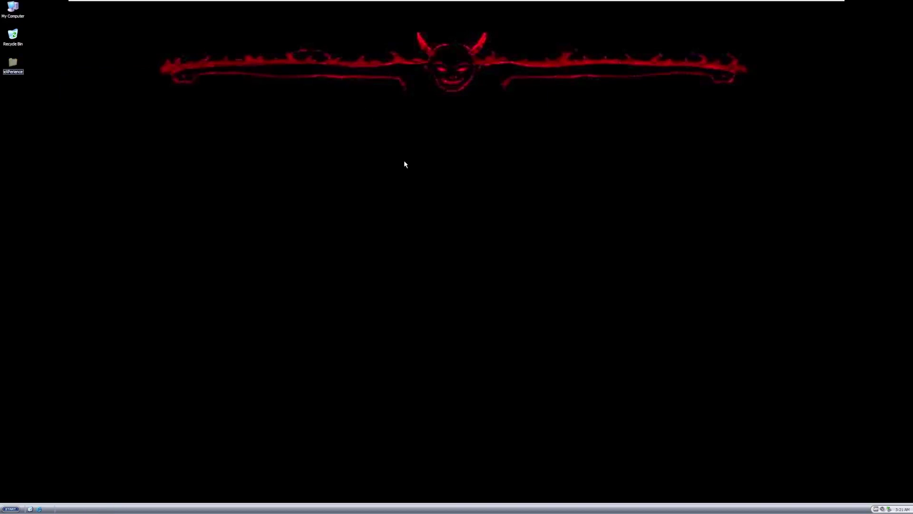
- In Display Properties, preview RoyaleNoir, then select the Royale theme, apply it and confirm
right_click(404, 160)
left_click(419, 207)
left_click(123, 133)
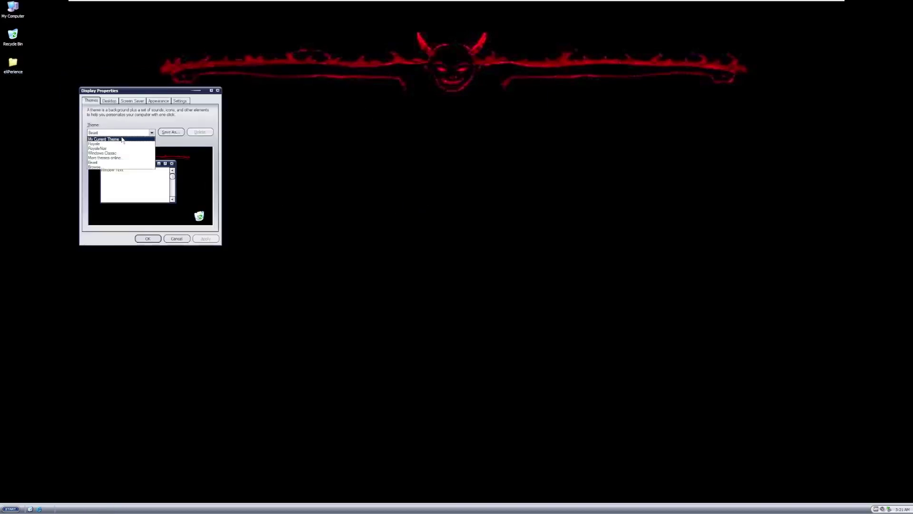
left_click(122, 141)
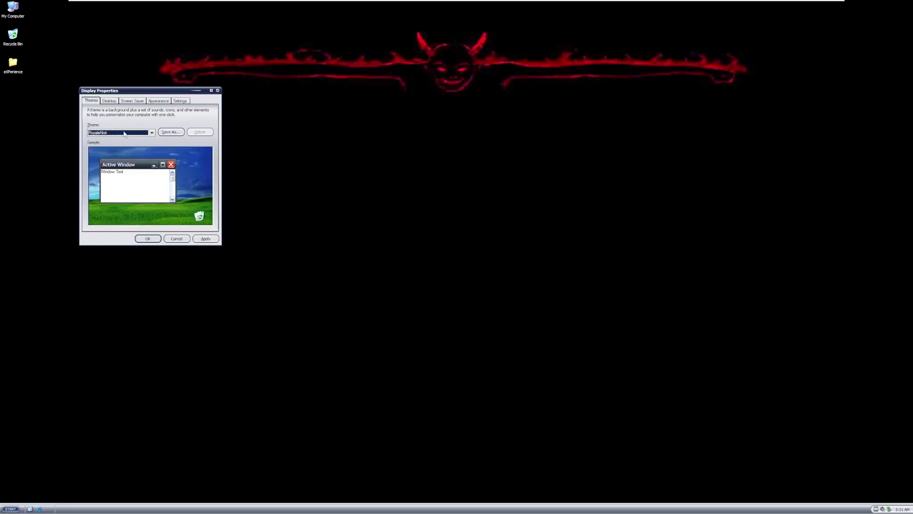
left_click(124, 133)
left_click(123, 144)
left_click(126, 134)
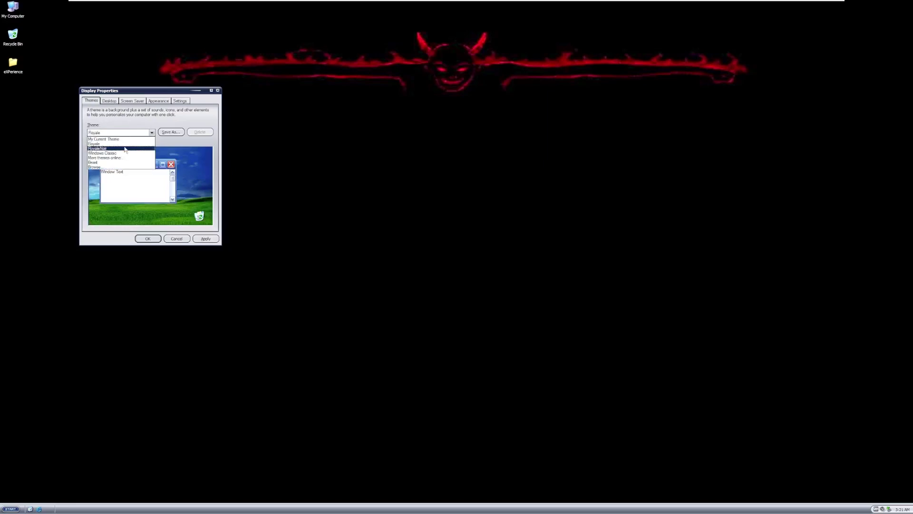
left_click(122, 144)
left_click(153, 239)
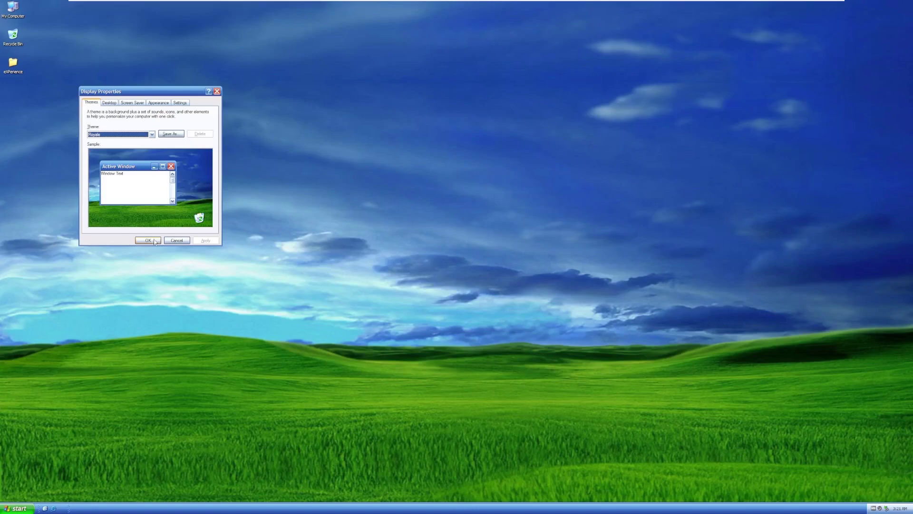
left_click(148, 240)
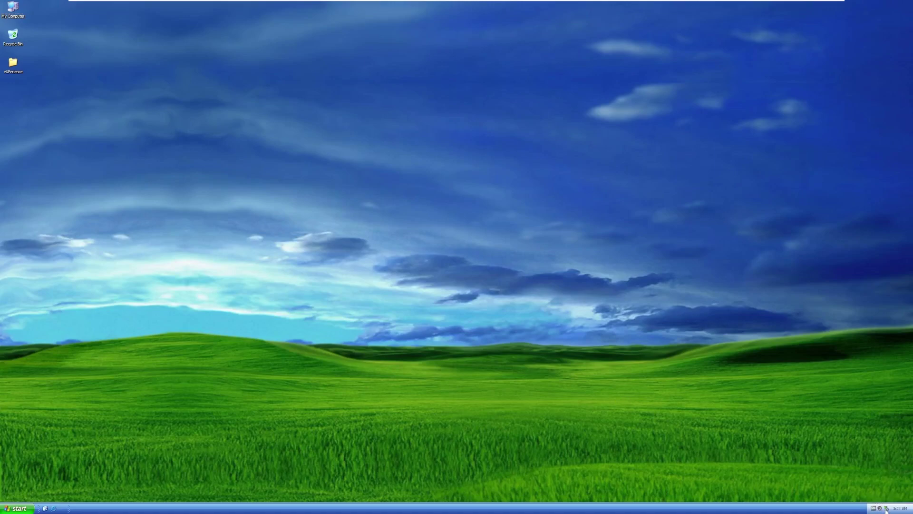
- Check the volume control, then launch Calculator from Accessories and close it
left_click(880, 508)
left_click(29, 510)
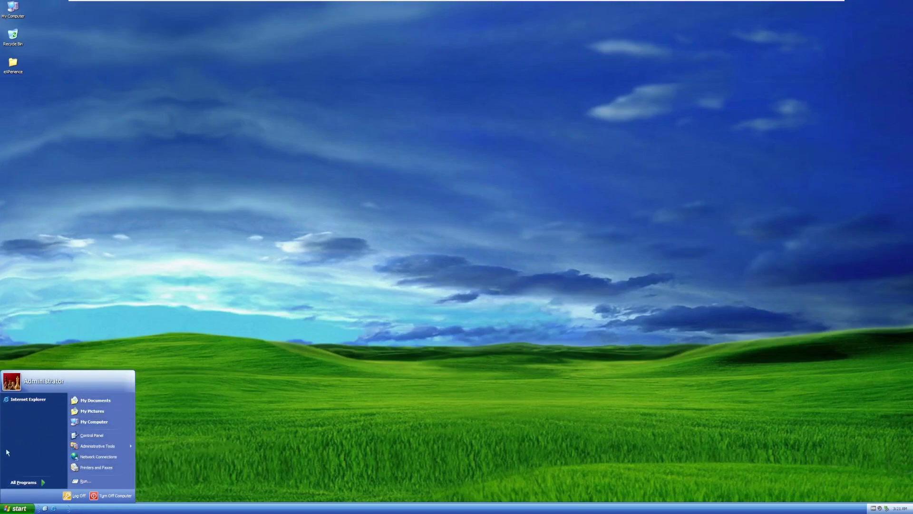
left_click(24, 482)
mouse_move(56, 450)
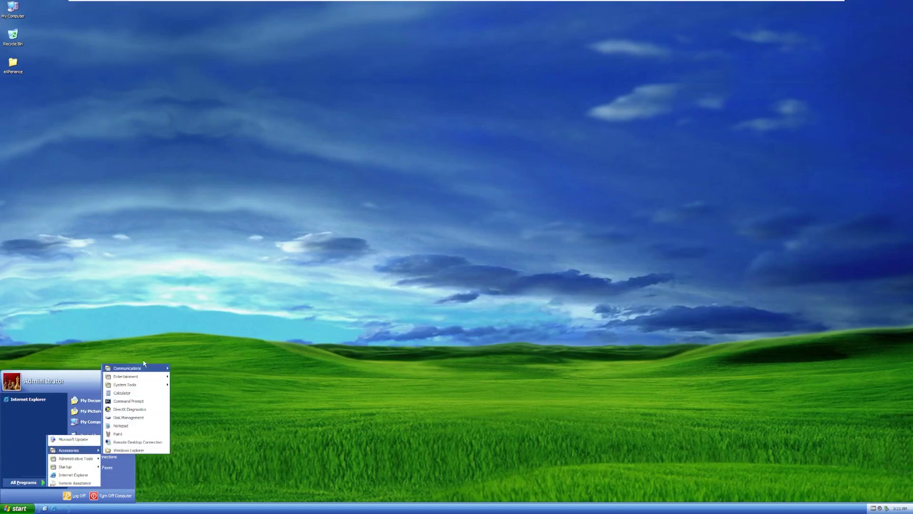
mouse_move(142, 370)
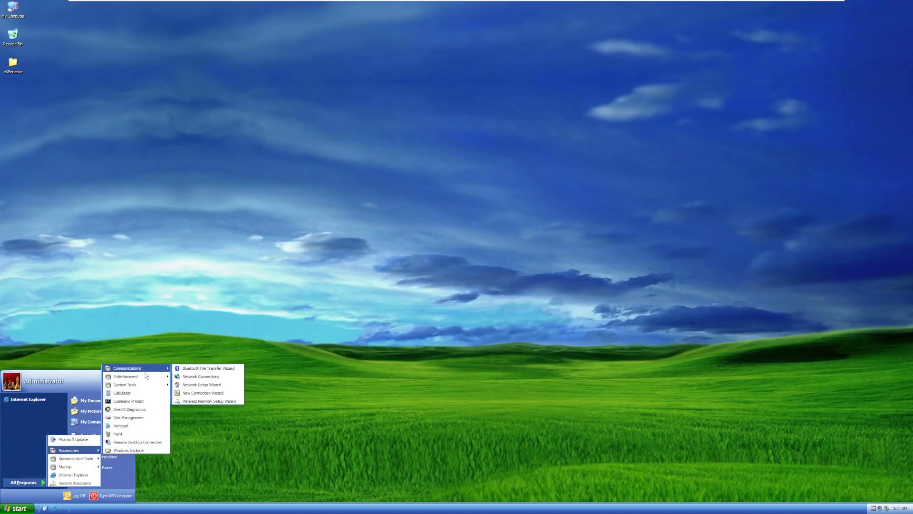
mouse_move(148, 386)
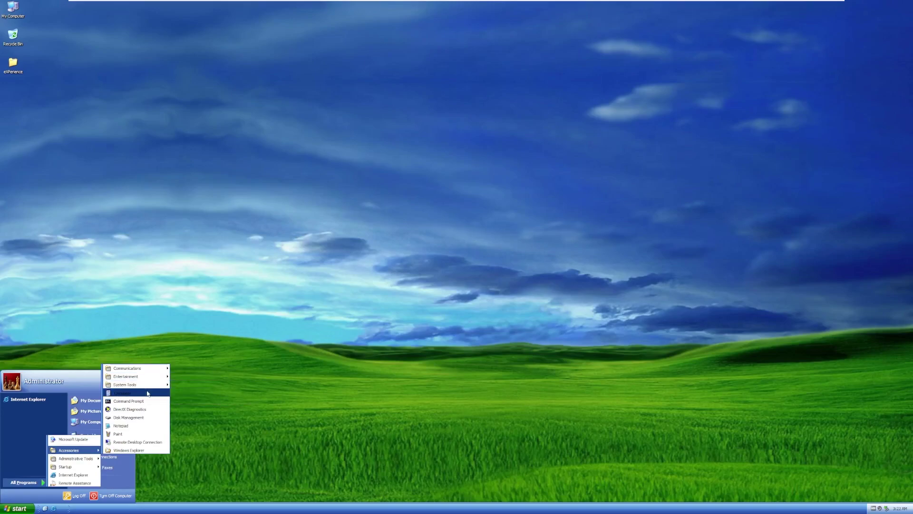
left_click(143, 392)
left_click(103, 26)
- Launch Remote Desktop Connection, browse its Local Resources and Programs option tabs, then close it
left_click(19, 508)
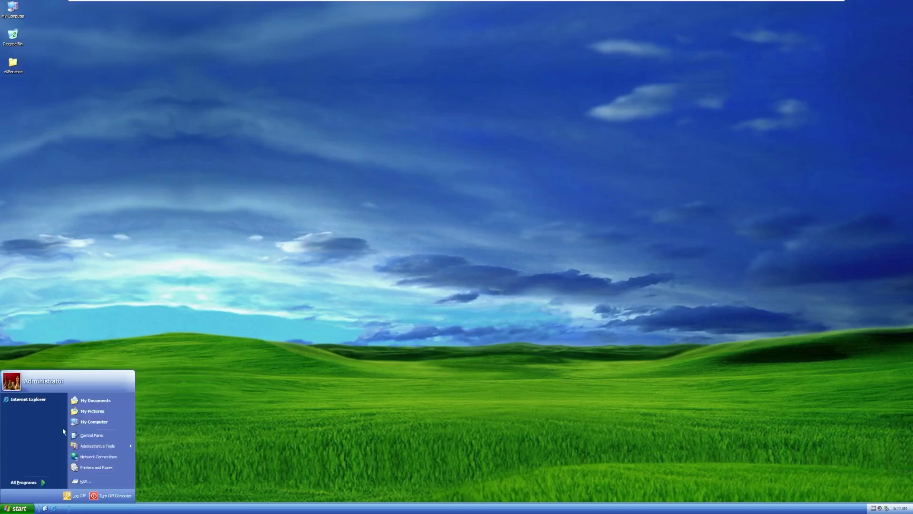
left_click(24, 482)
mouse_move(88, 460)
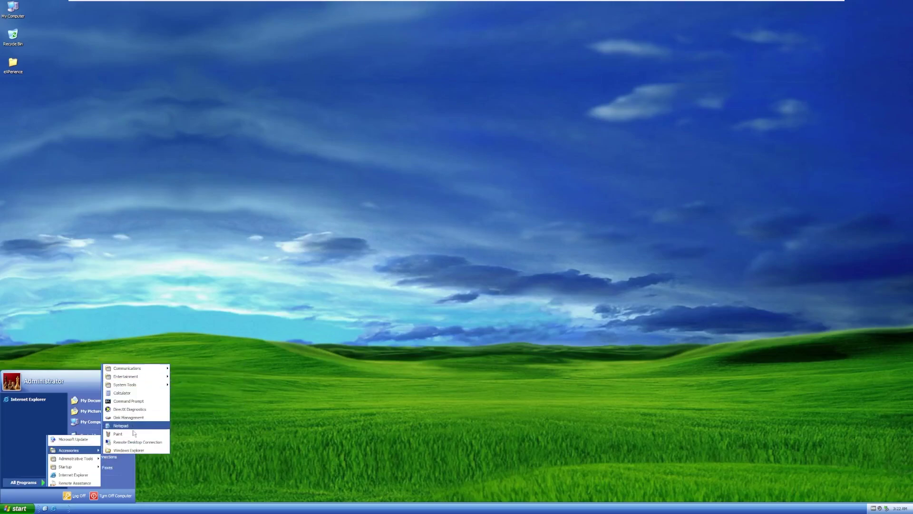
left_click(133, 442)
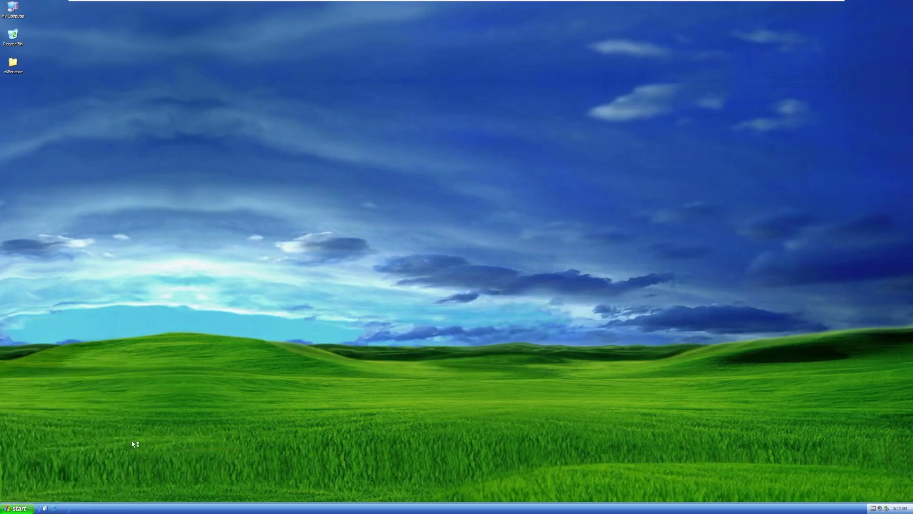
left_click(400, 188)
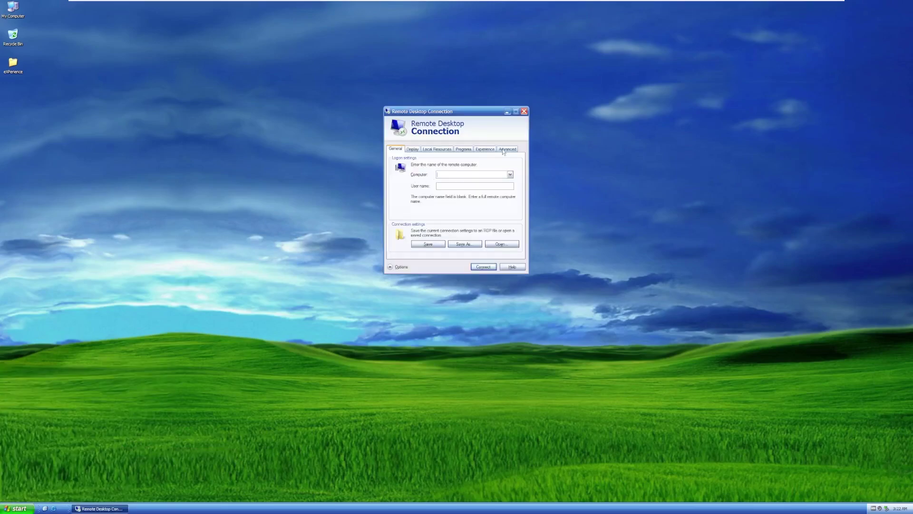
left_click(437, 149)
left_click(461, 149)
left_click(524, 112)
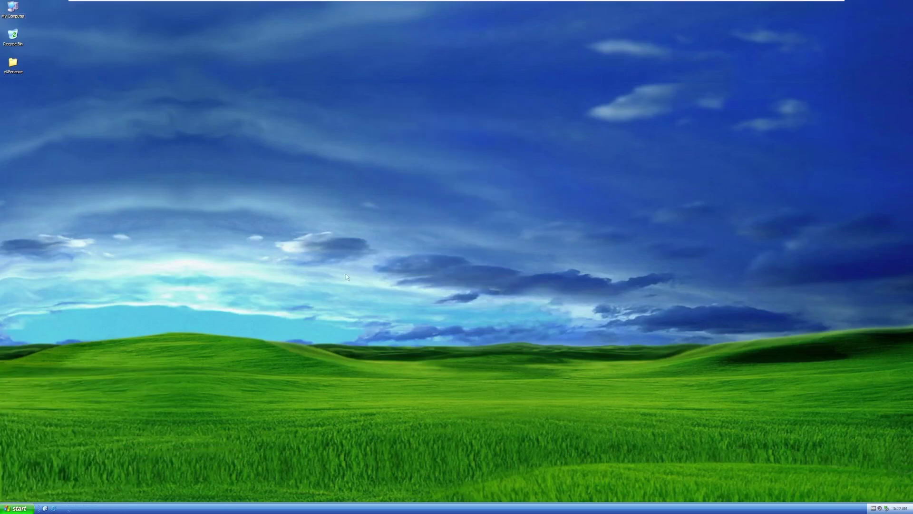
left_click(16, 507)
left_click(24, 482)
- Launch Windows Explorer, center the My Documents window, and show My Computer's C: and D: drives
mouse_move(76, 451)
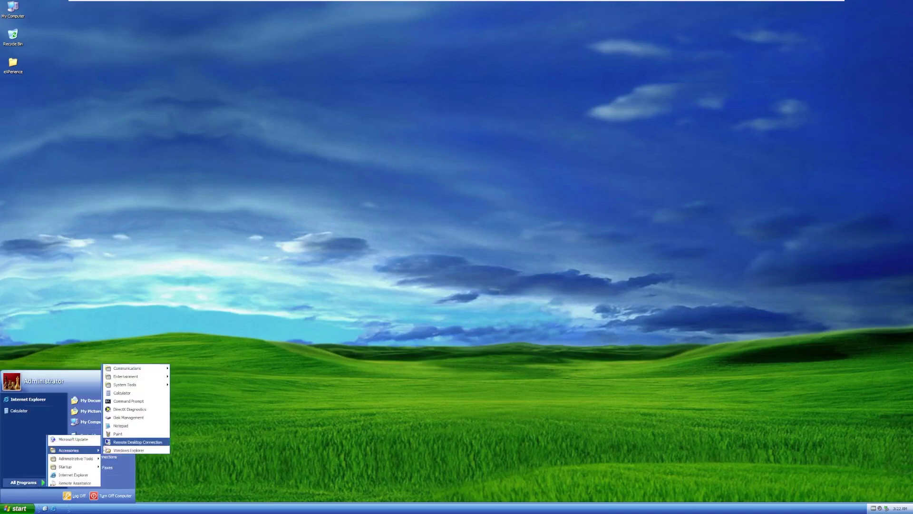
left_click(133, 451)
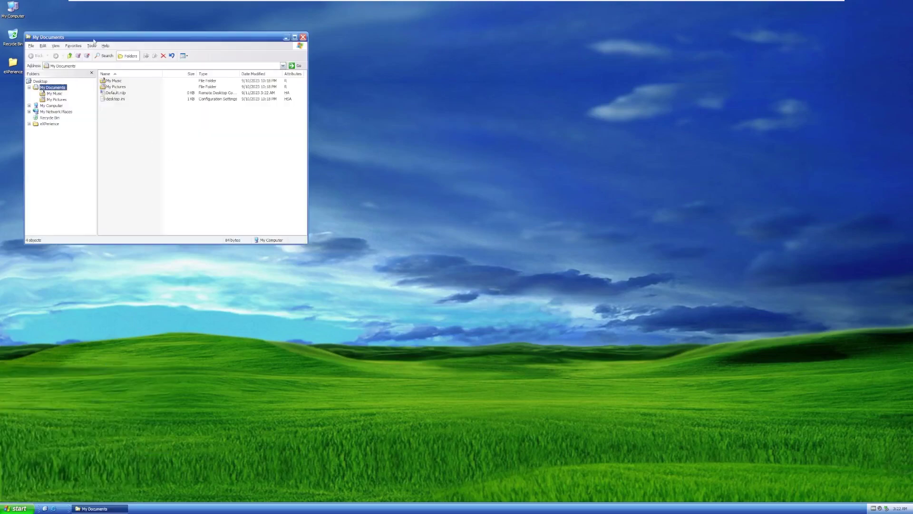
left_click_drag(95, 37, 244, 93)
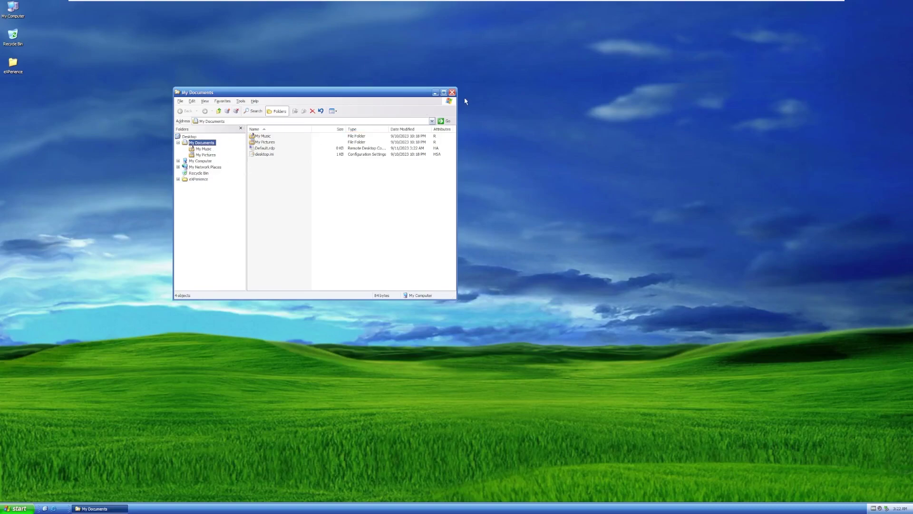
left_click(200, 160)
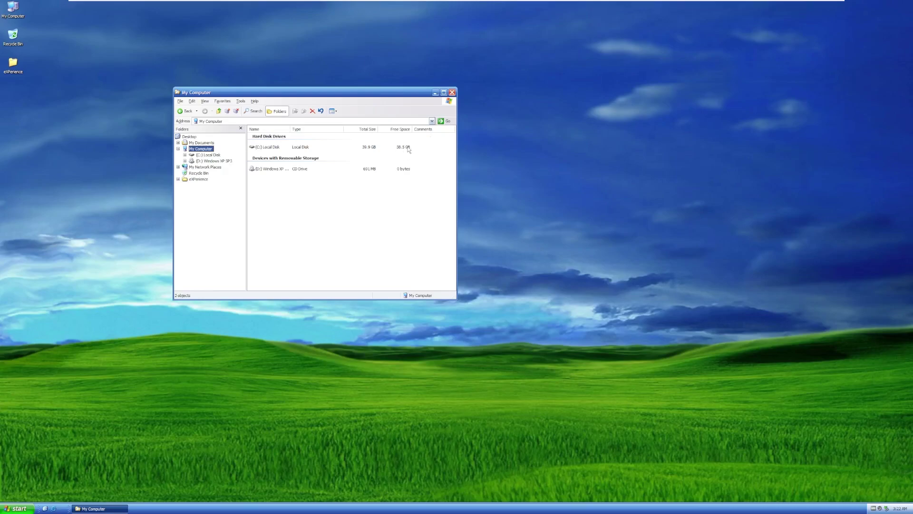
- Close the My Computer window
left_click(452, 92)
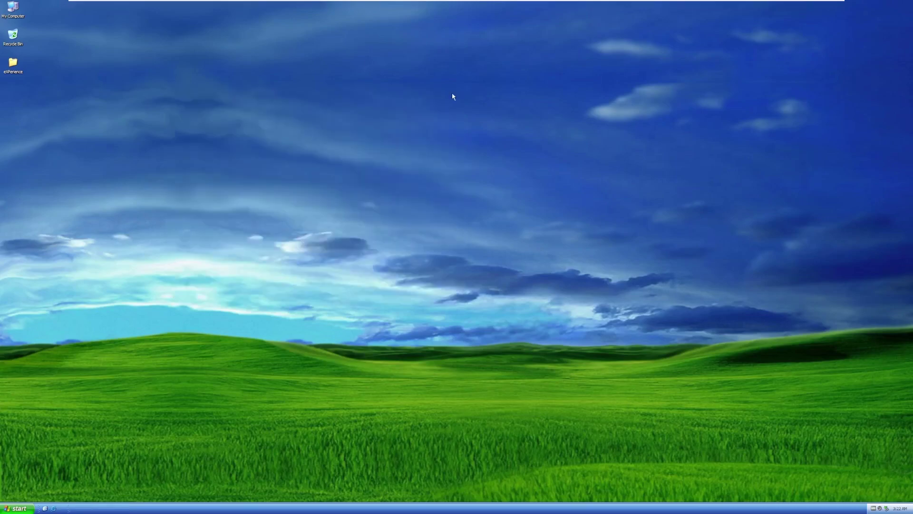
left_click(18, 508)
mouse_move(34, 482)
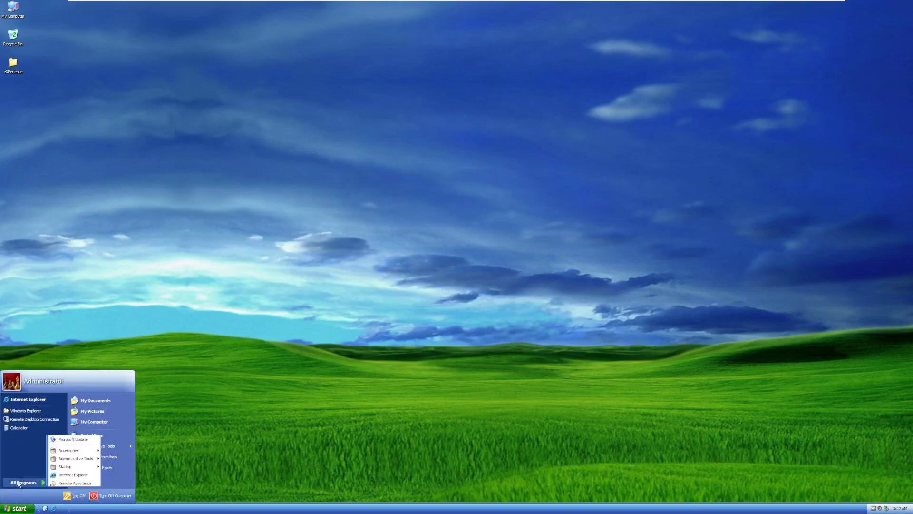
left_click(77, 483)
- Launch Internet Explorer on the Google home page and maximize it full-screen
left_click(18, 508)
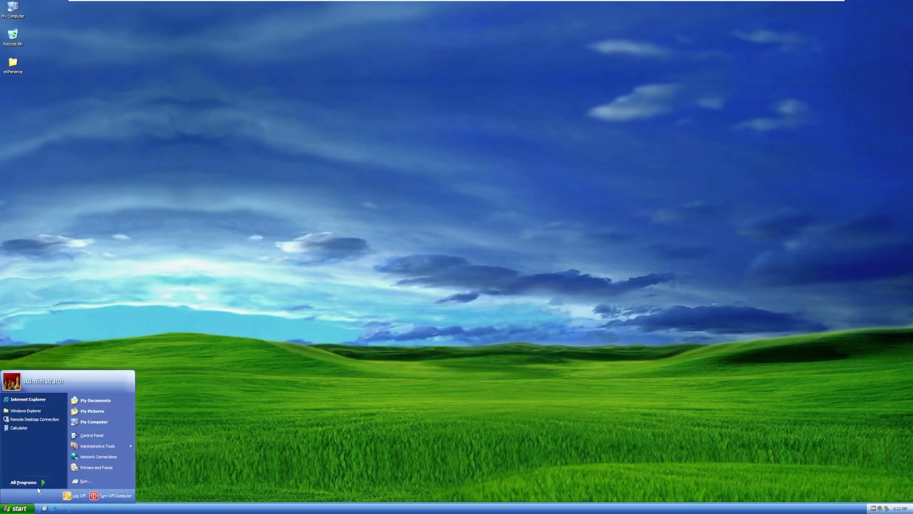
mouse_move(29, 483)
left_click(76, 474)
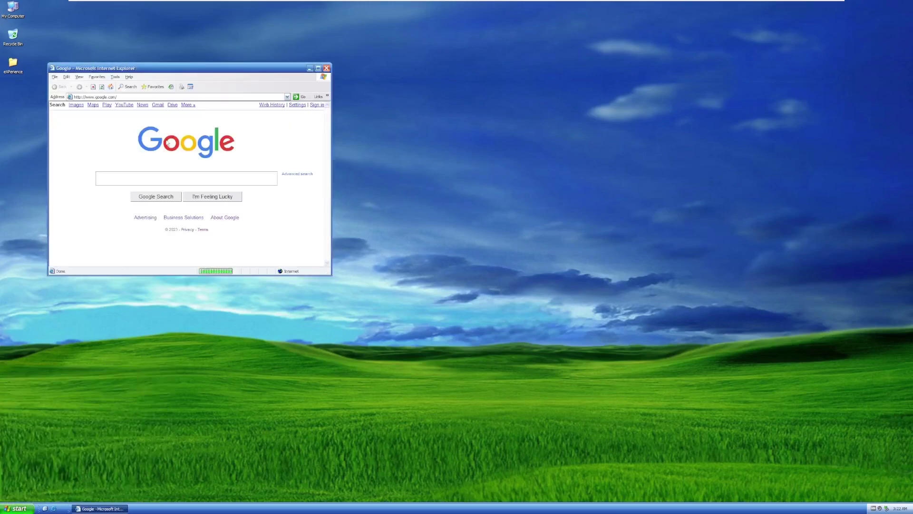
left_click_drag(262, 72, 392, 108)
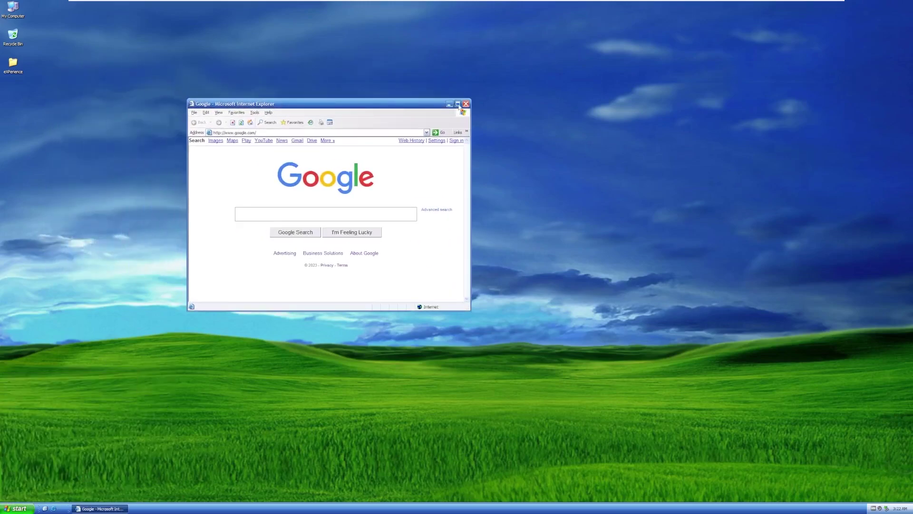
double_click(392, 105)
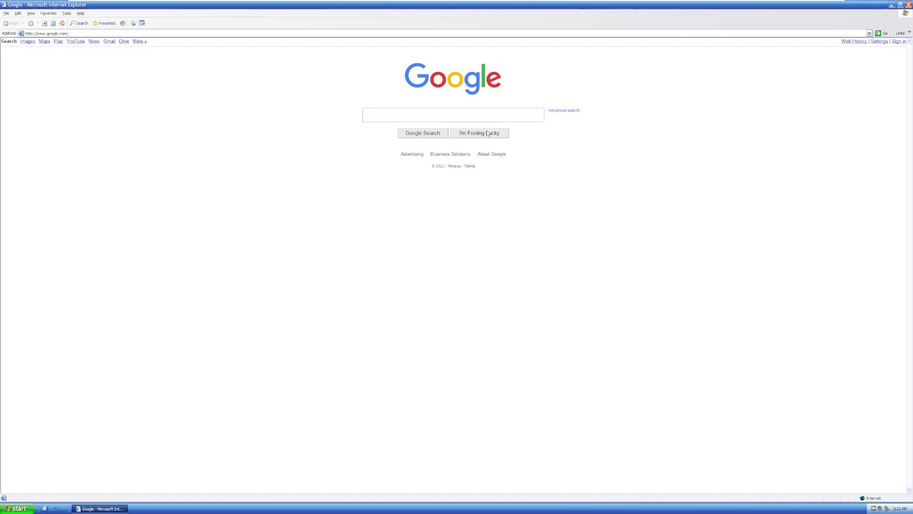
left_click(18, 508)
mouse_move(23, 482)
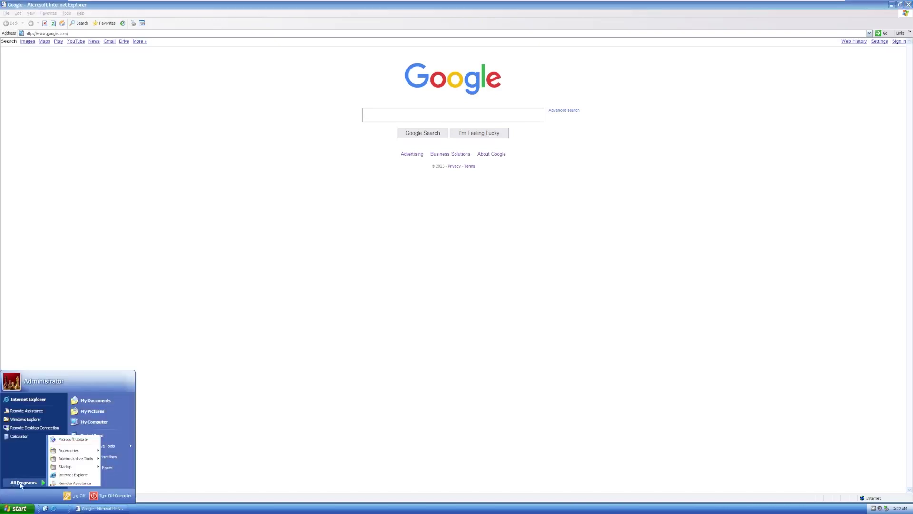
mouse_move(76, 468)
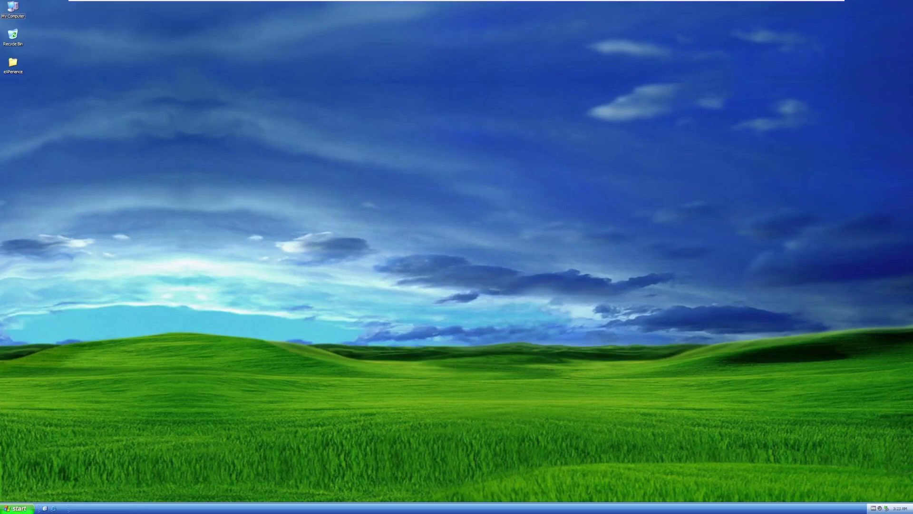
- Launch Computer Management from Administrative Tools and enlarge its window
left_click(18, 507)
mouse_move(43, 482)
mouse_move(75, 458)
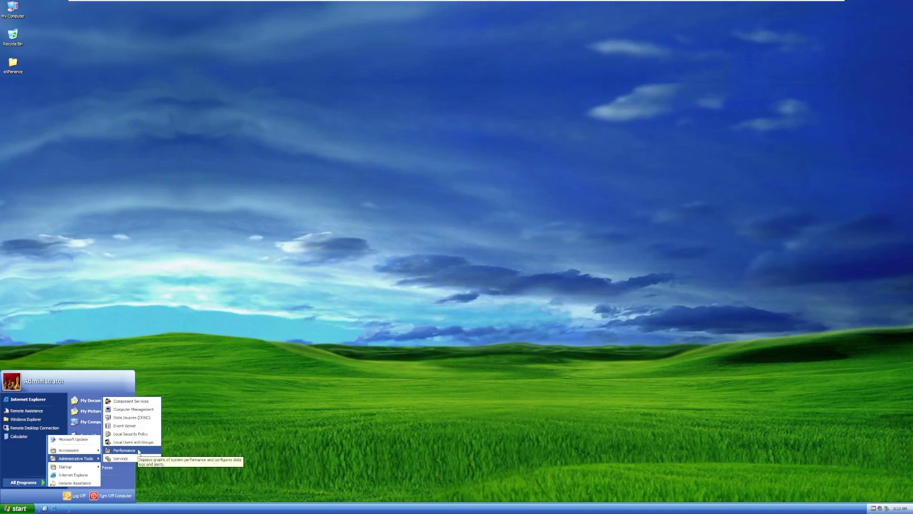
left_click(142, 410)
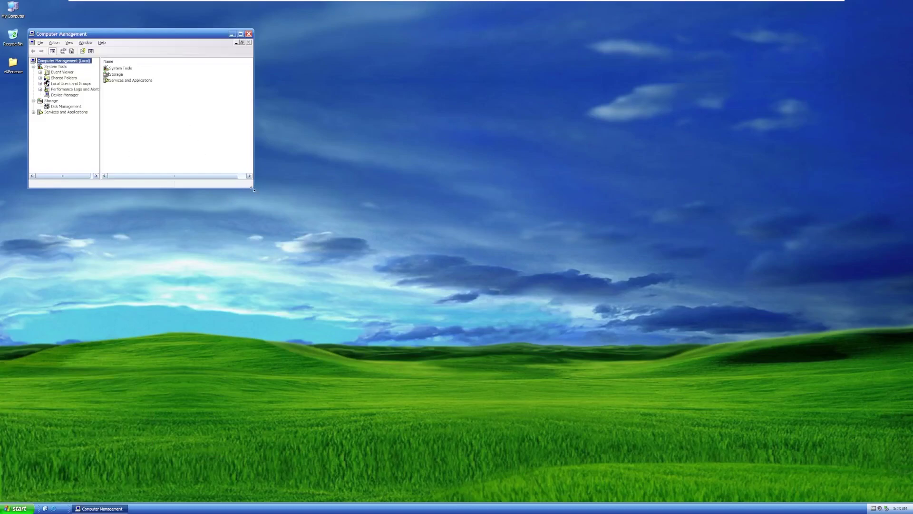
left_click_drag(255, 186, 694, 388)
- Expand Local Users and Groups, view the Users and Groups lists, then close and reopen the console
double_click(66, 83)
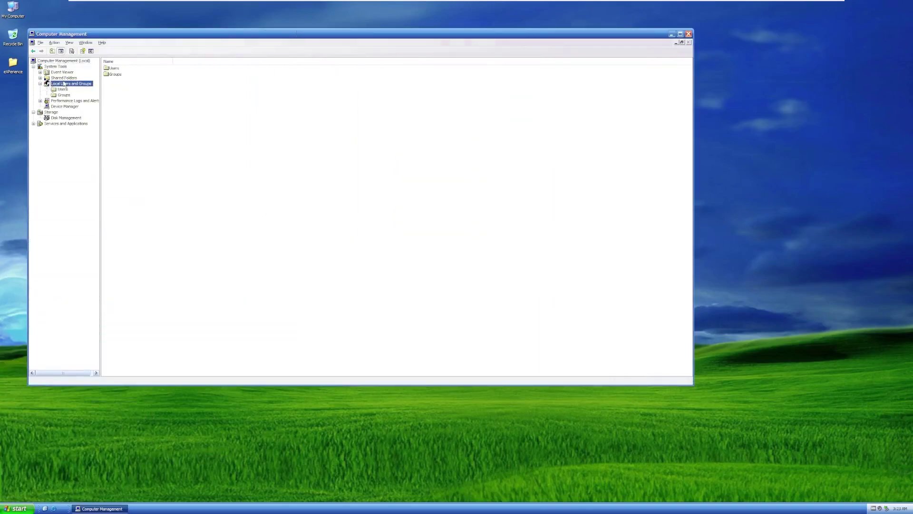
left_click(62, 89)
left_click(64, 95)
left_click(688, 34)
left_click(17, 507)
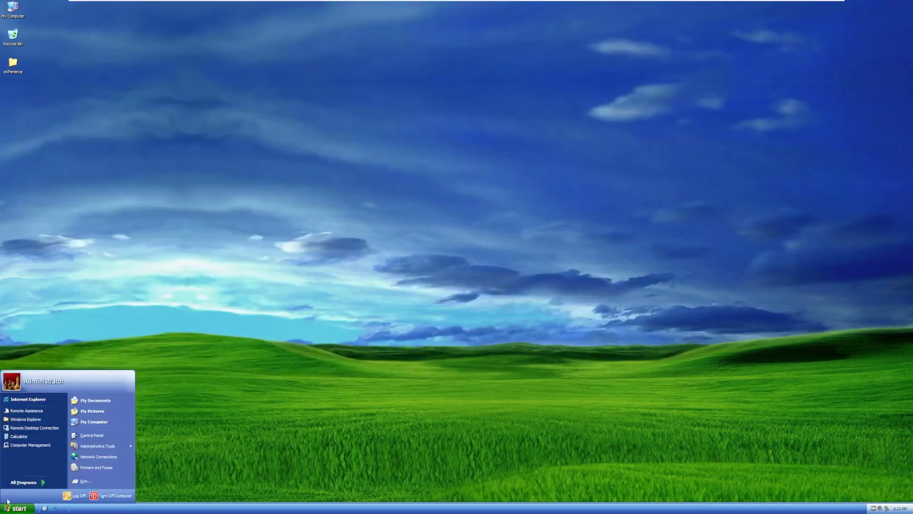
left_click(26, 482)
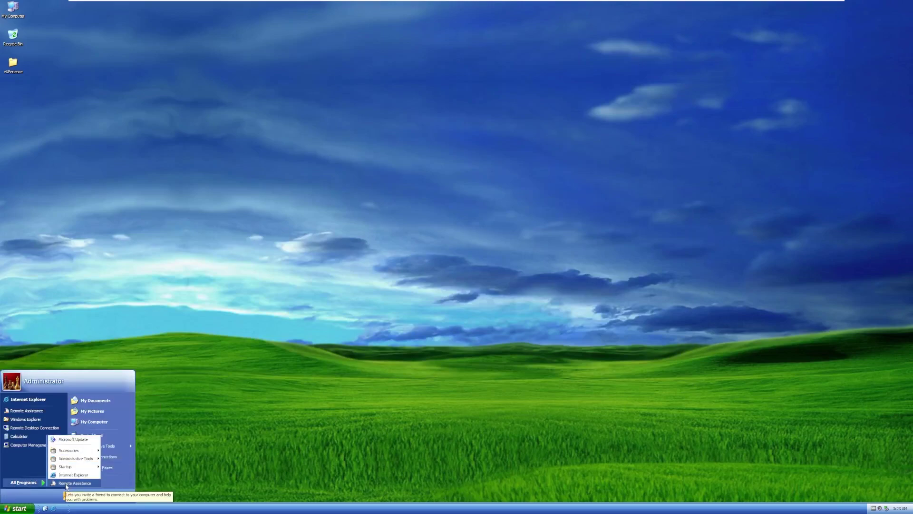
left_click(41, 447)
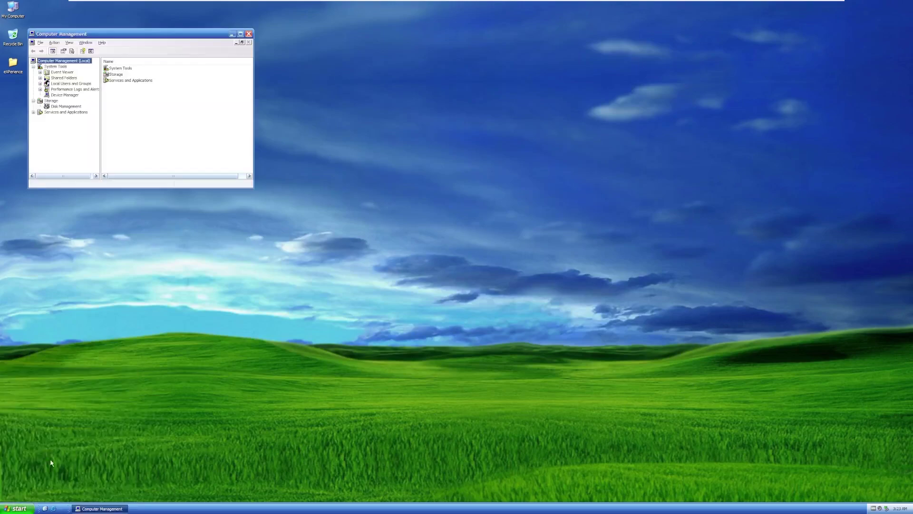
- Close Computer Management and run winver to view the Windows version, then close the About box
left_click(249, 33)
left_click(18, 508)
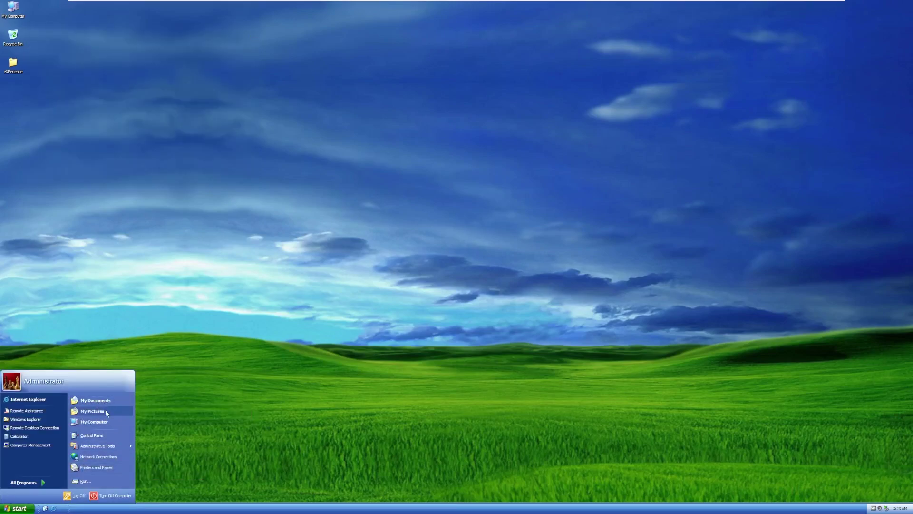
mouse_move(107, 446)
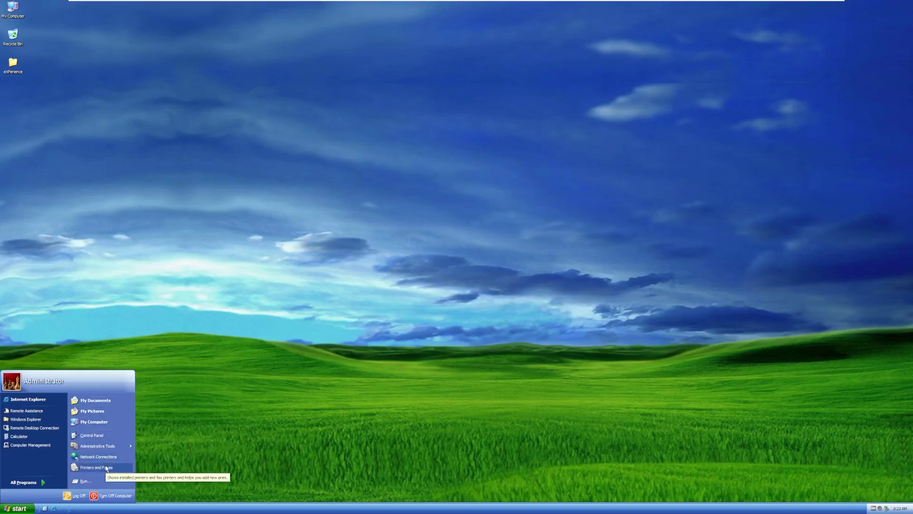
left_click(105, 481)
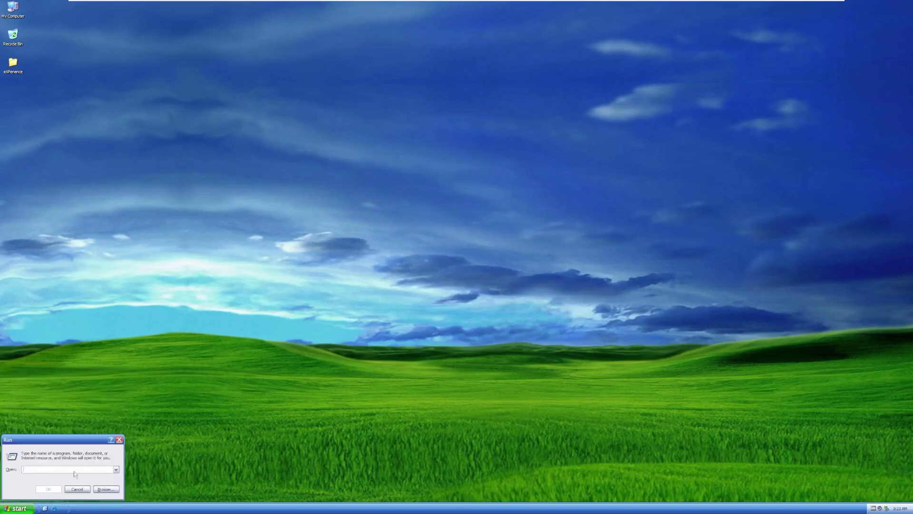
type("winver")
key("Return")
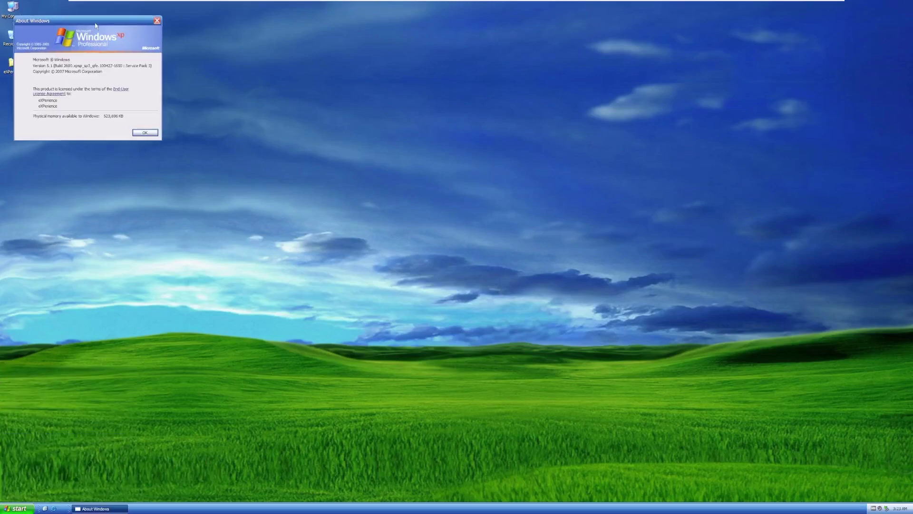
left_click_drag(110, 31, 244, 104)
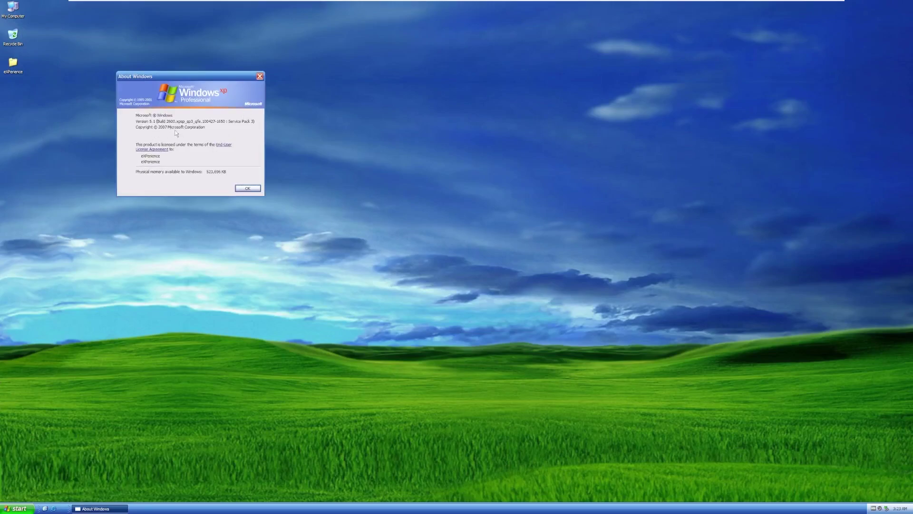
left_click(248, 188)
- Open My Computer's System Properties and view the Computer Name tab with its workgroup
left_click(17, 508)
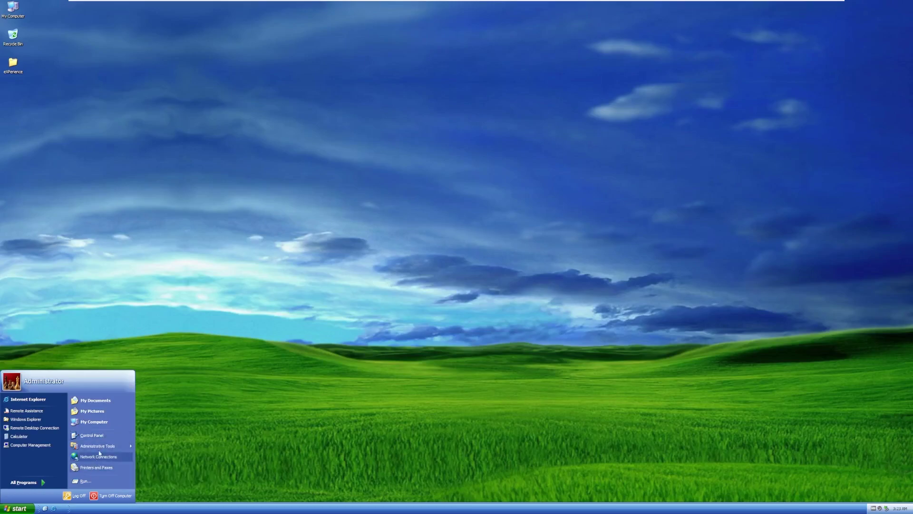
right_click(103, 434)
right_click(98, 421)
left_click(128, 414)
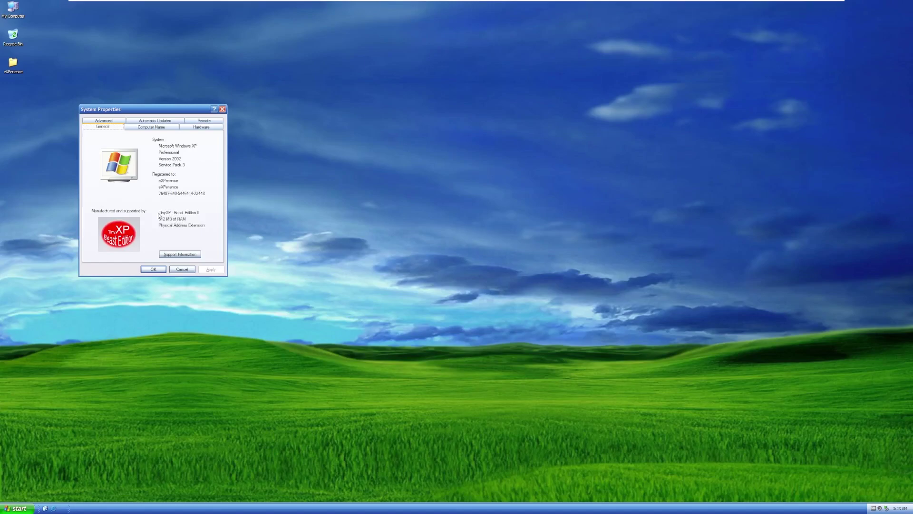
left_click(139, 127)
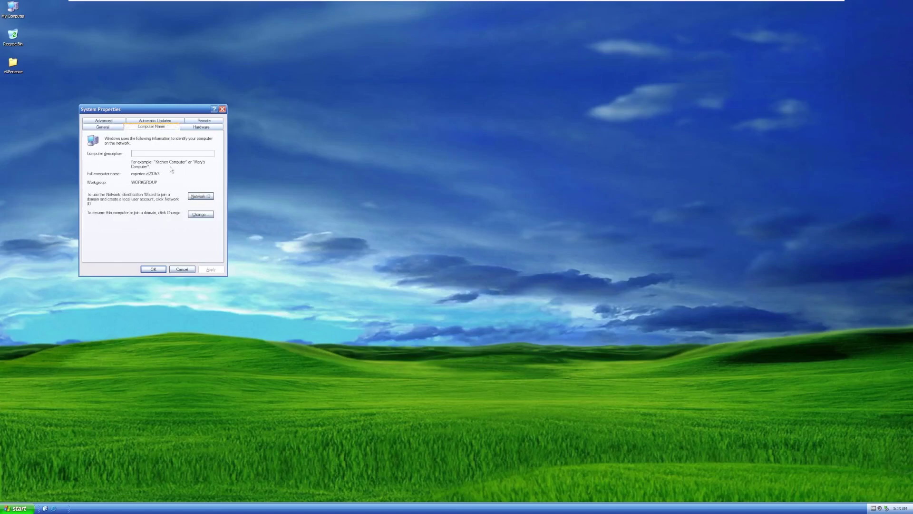
left_click_drag(144, 174, 160, 174)
- Close System Properties and launch Internet Explorer from the Start menu
left_click(104, 121)
left_click(182, 269)
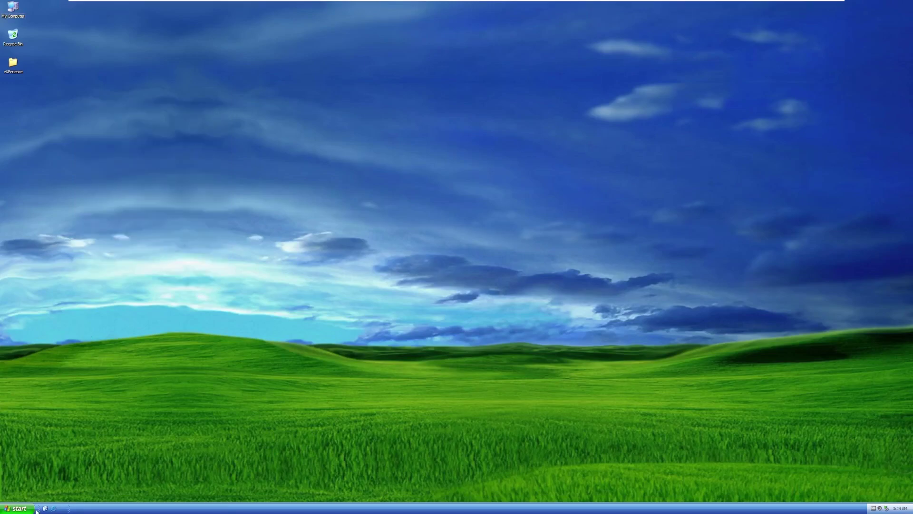
left_click(24, 505)
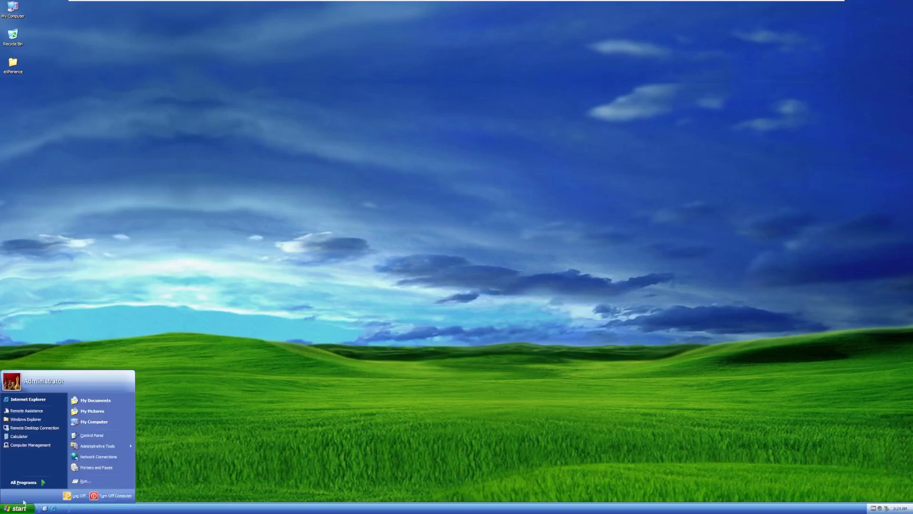
left_click(416, 366)
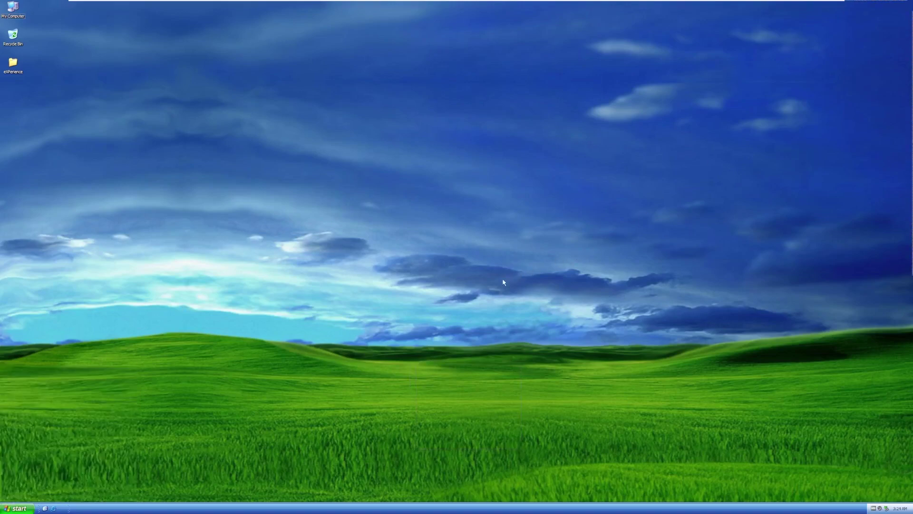
left_click(18, 508)
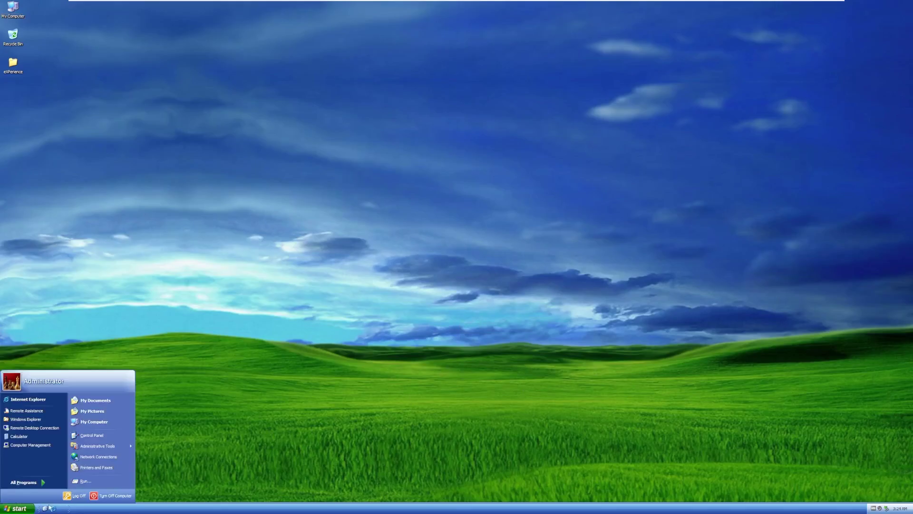
left_click(53, 508)
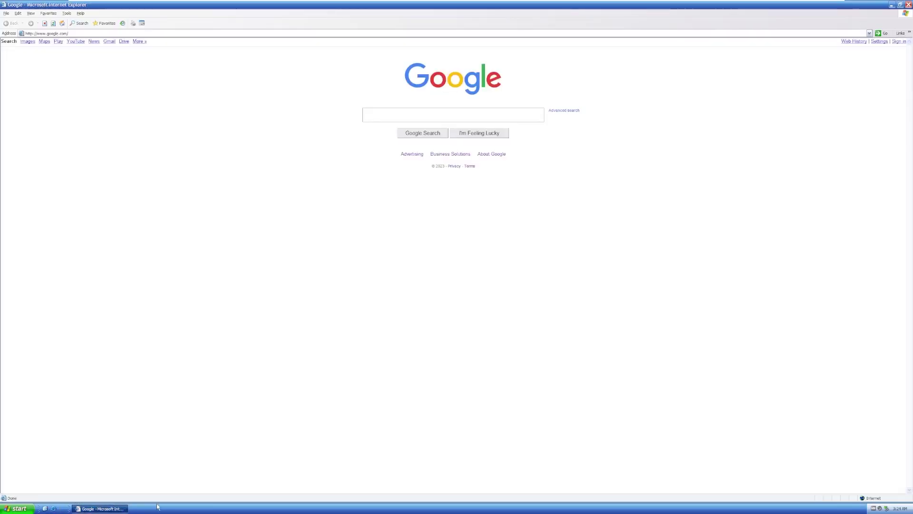
left_click_drag(158, 505, 253, 257)
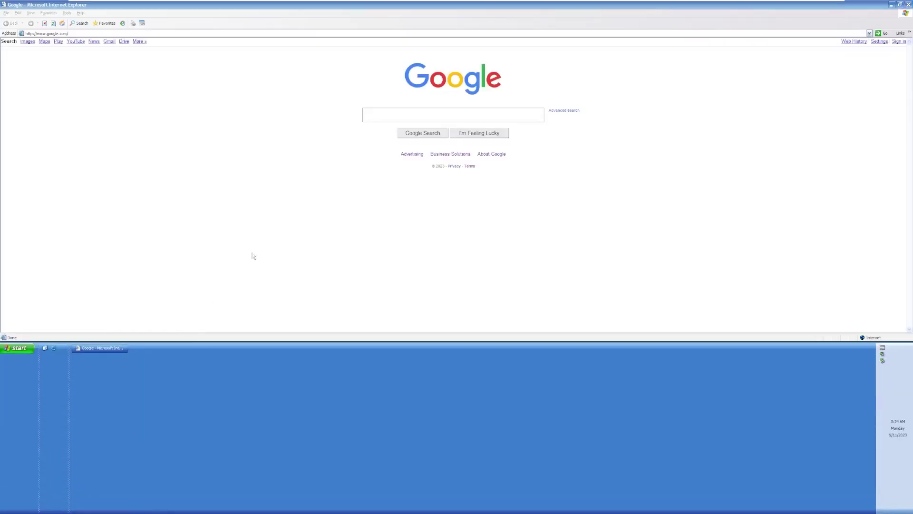
left_click(254, 256)
left_click_drag(364, 340, 381, 504)
- Go to youtube.com, then retry it over https and accept the security alert
left_click(432, 33)
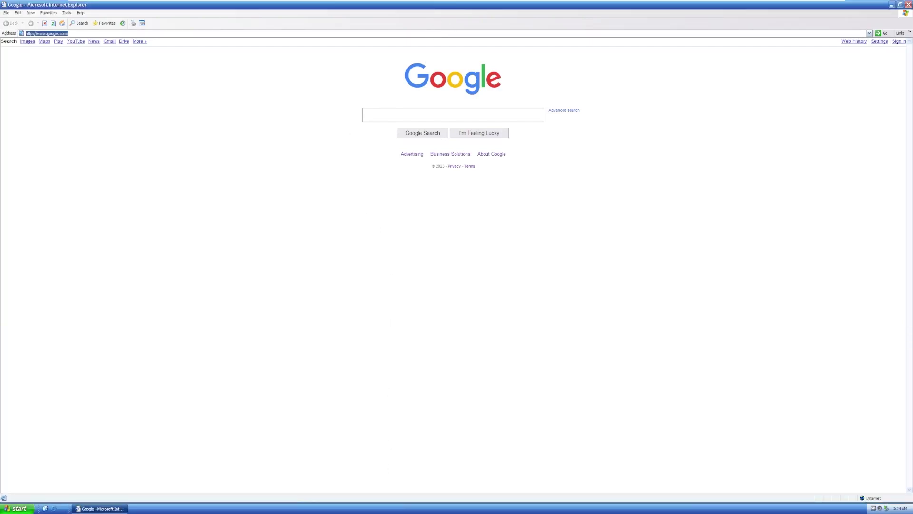
type("yo")
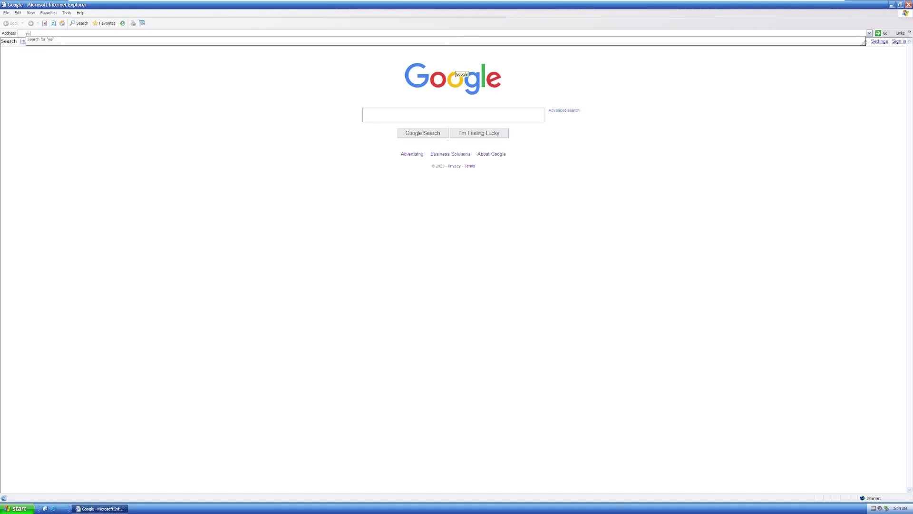
type("utube.com")
key("Return")
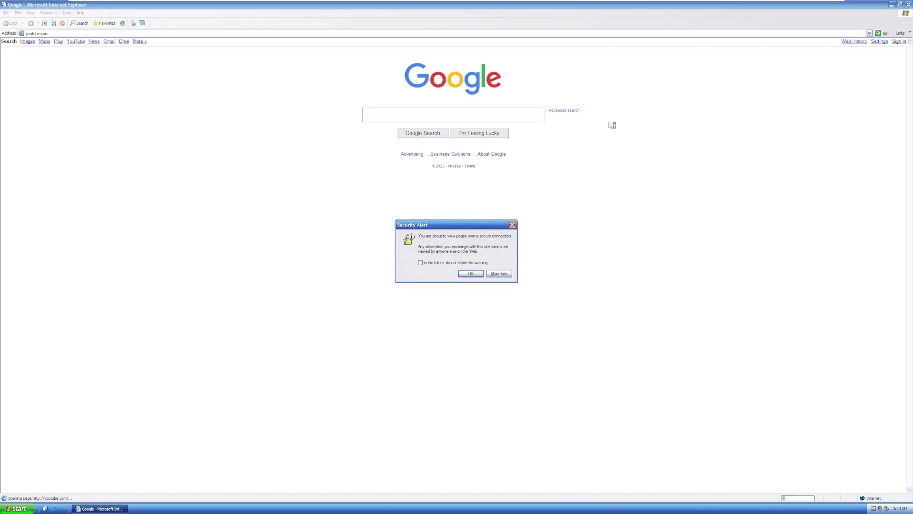
left_click(470, 275)
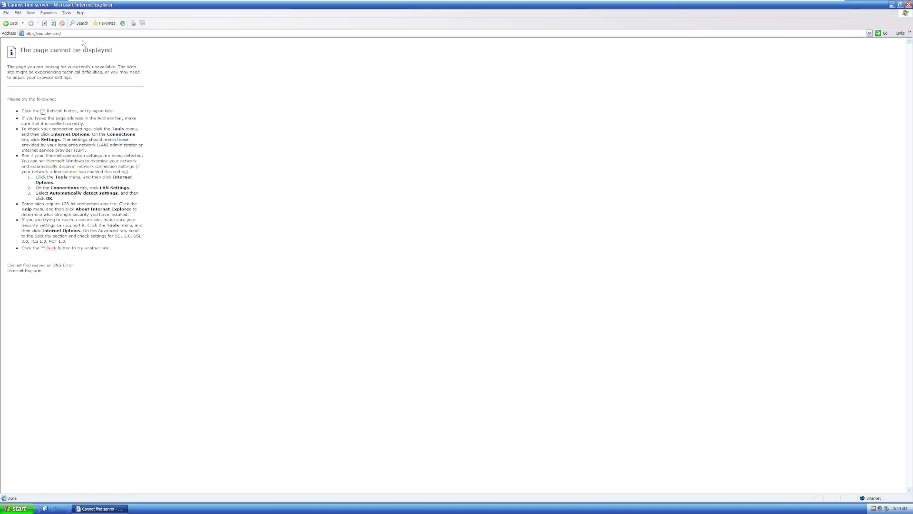
left_click(32, 33)
type("s")
key("Return")
left_click(458, 273)
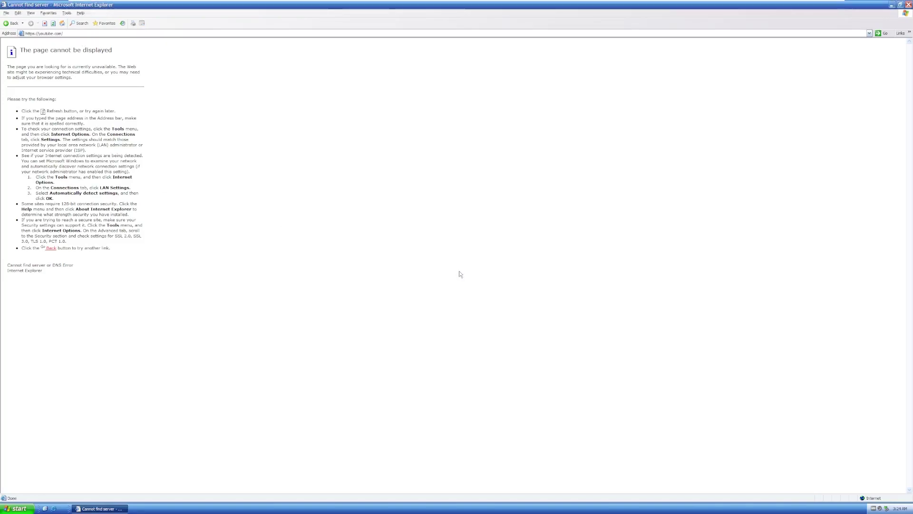
left_click_drag(146, 185, 110, 145)
left_click(175, 300)
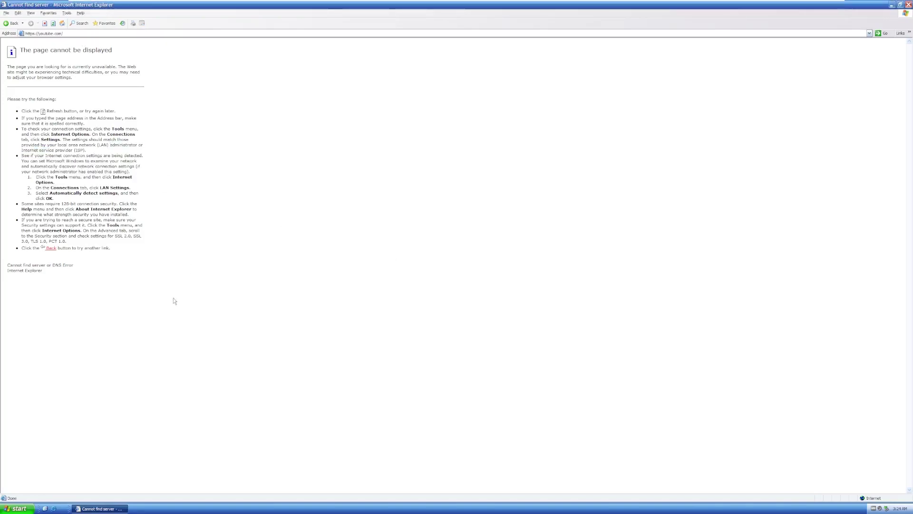